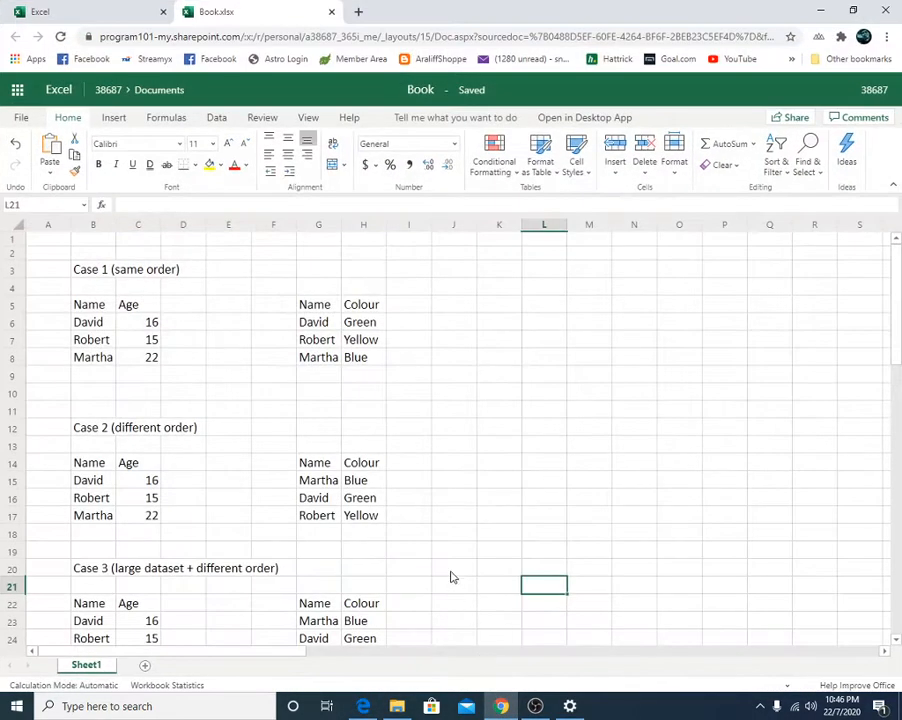
Step: Copy the Case 1 Colour column H5:H8 into D5, beside the Age column of the first table
{"action": "left_click", "coordinate": [436, 503]}
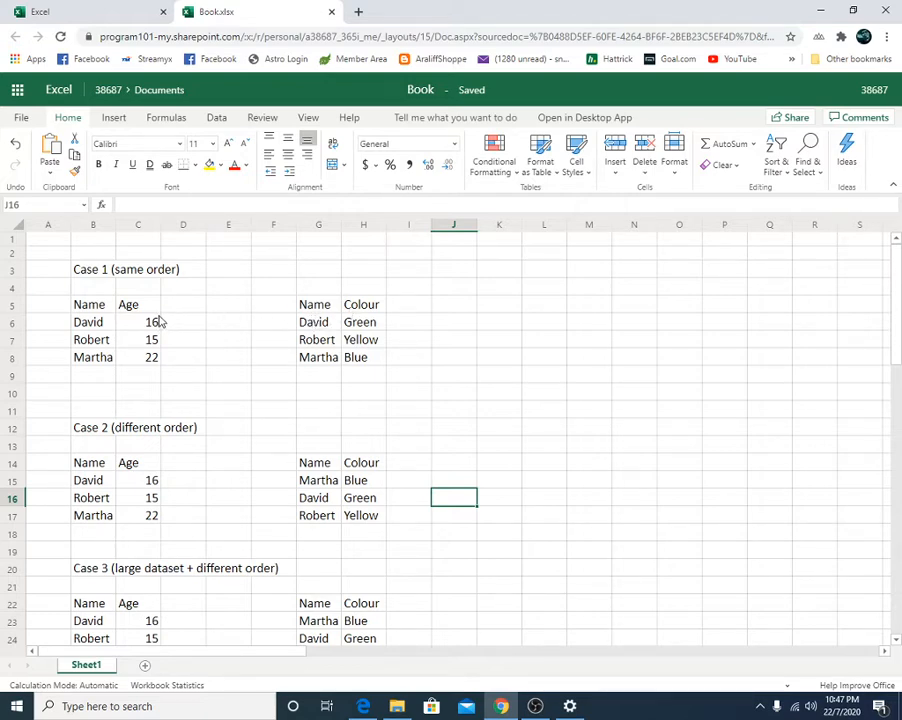
{"action": "left_click_drag", "start_coordinate": [355, 304], "coordinate": [365, 358]}
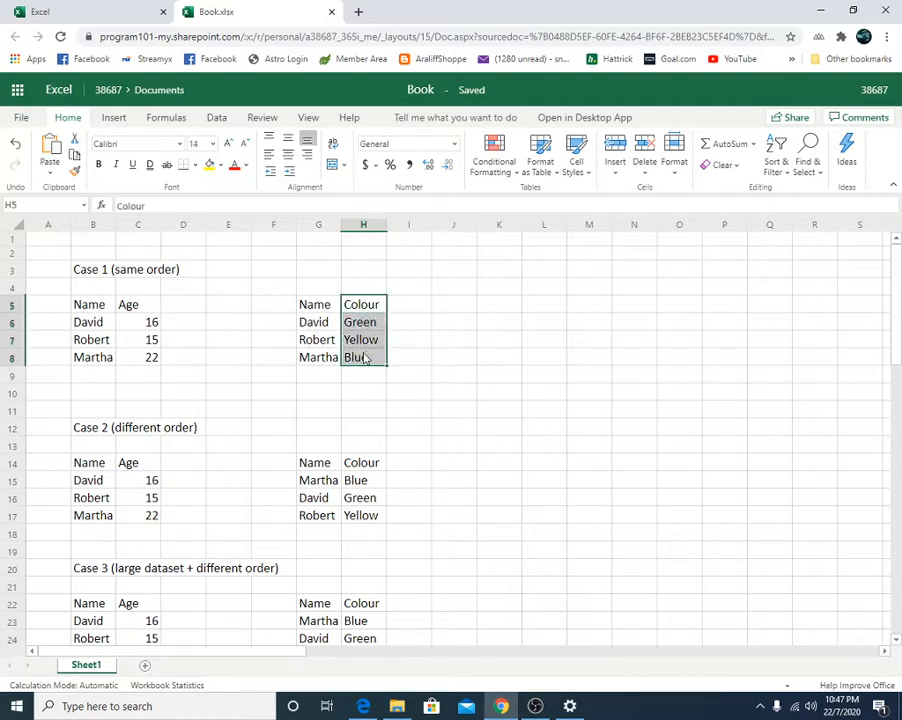
{"action": "left_click", "coordinate": [183, 313]}
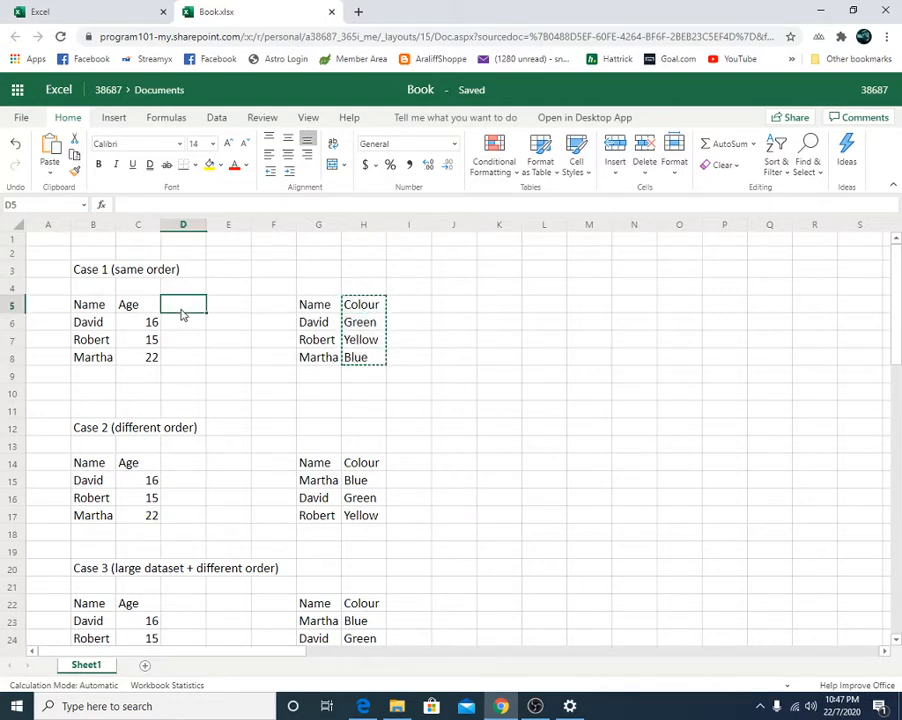
{"action": "key", "text": "ctrl+v"}
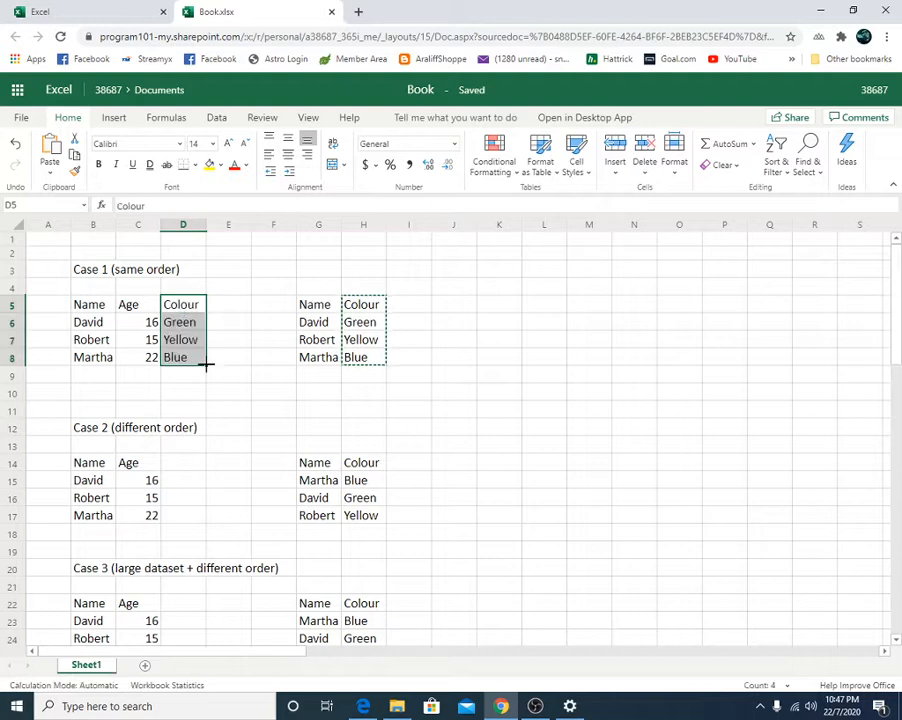
{"action": "left_click", "coordinate": [221, 389]}
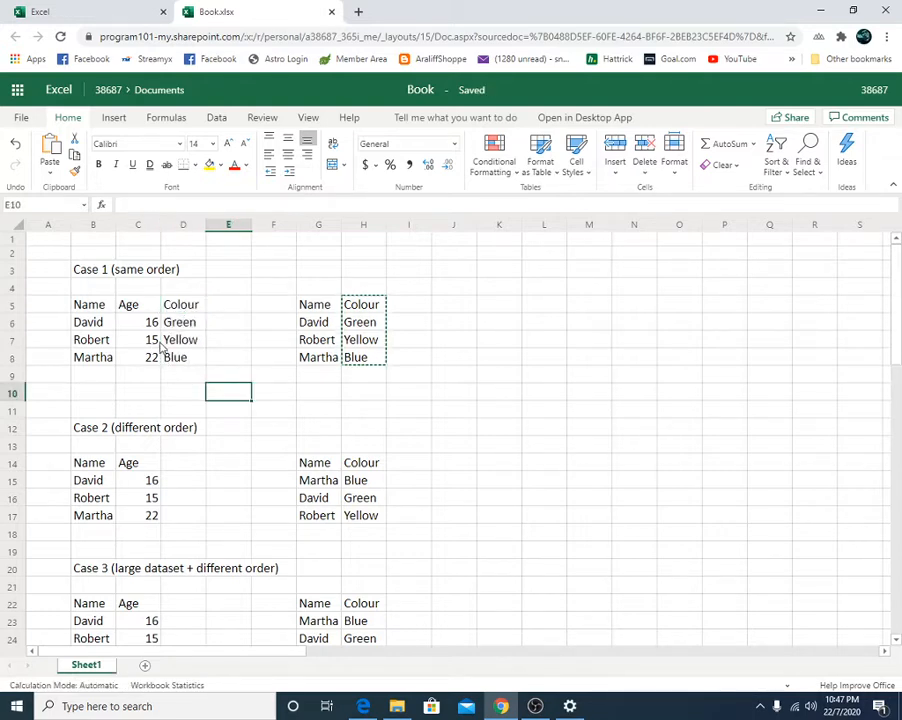
Step: Compare the order of entries in the Name columns of the two Case 1 tables, G5:G8 and B5:B8
{"action": "left_click", "coordinate": [266, 340]}
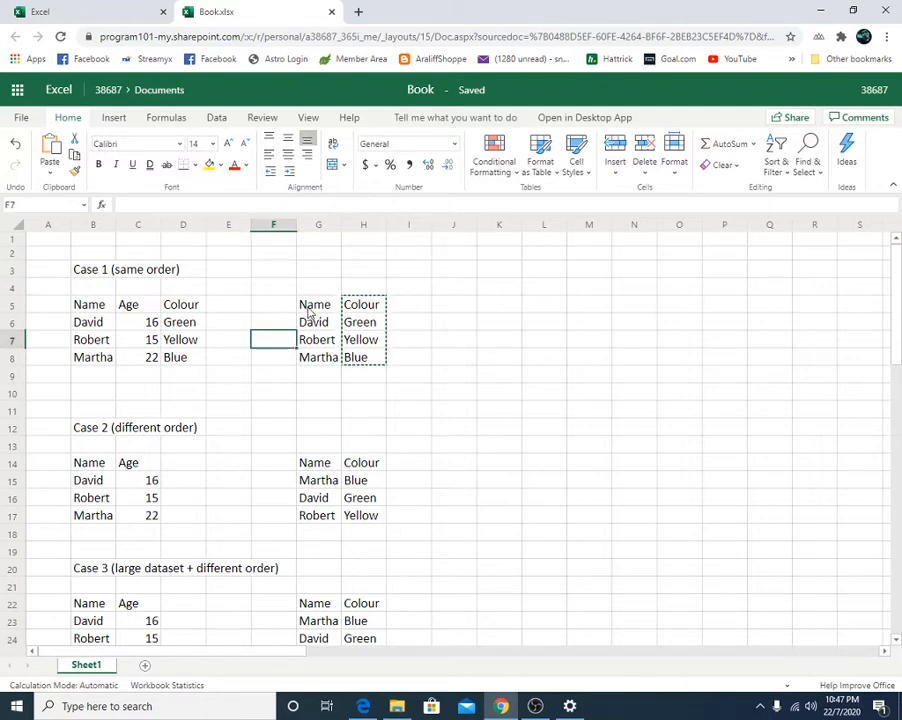
{"action": "left_click", "coordinate": [305, 306]}
{"action": "left_click_drag", "start_coordinate": [313, 327], "coordinate": [306, 352]}
{"action": "left_click_drag", "start_coordinate": [108, 308], "coordinate": [112, 362]}
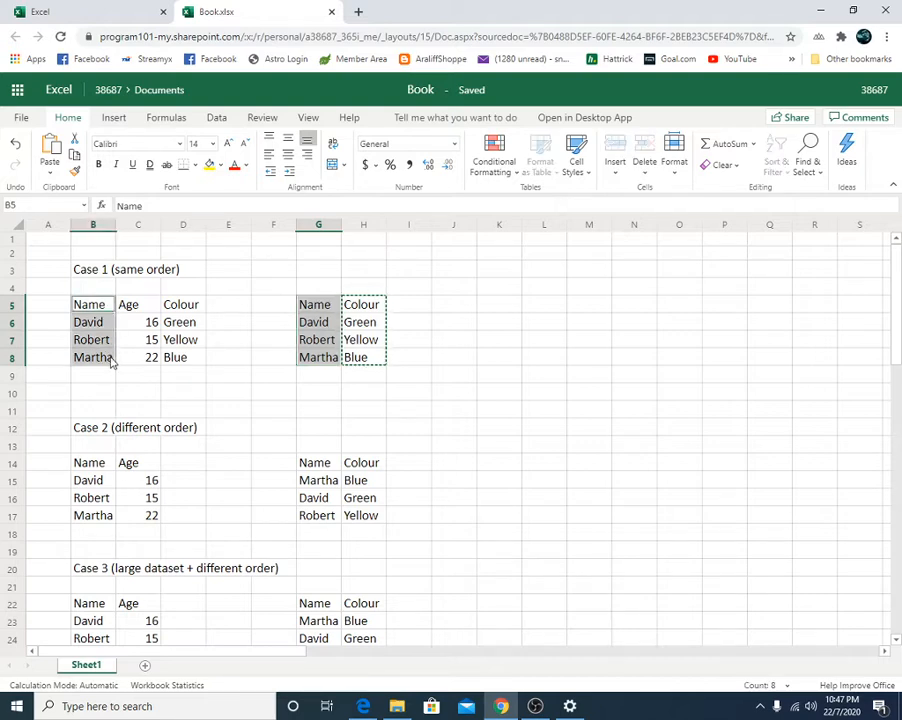
{"action": "left_click", "coordinate": [240, 383]}
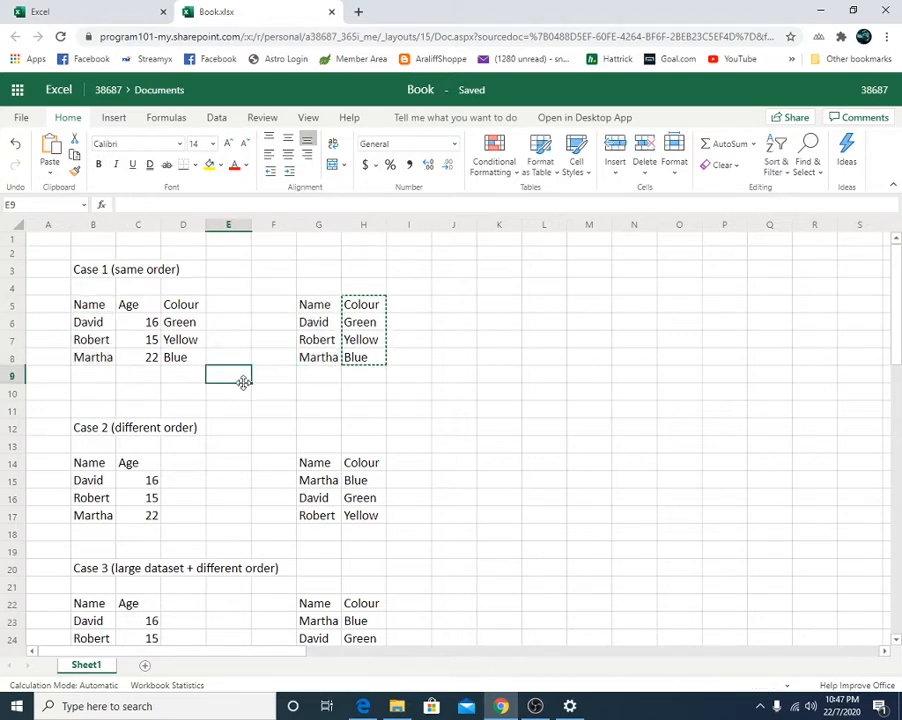
Step: Copy the Case 2 Colour header from H14 into D14, beside the Age header
{"action": "scroll", "coordinate": [243, 382], "scroll_direction": "down", "scroll_amount": 2}
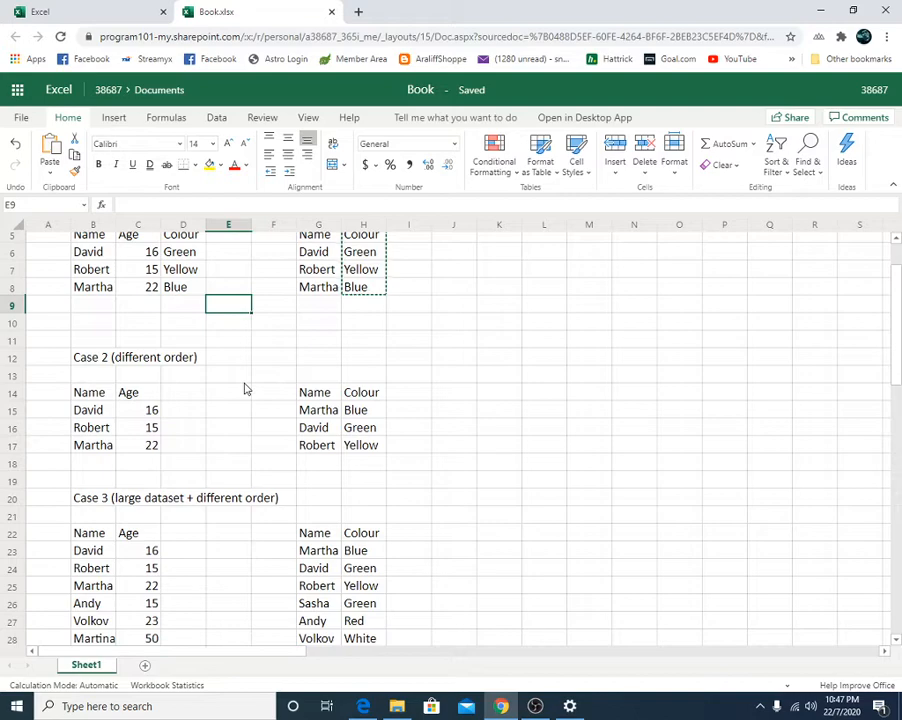
{"action": "left_click", "coordinate": [402, 347]}
{"action": "scroll", "coordinate": [380, 372], "scroll_direction": "down", "scroll_amount": 2}
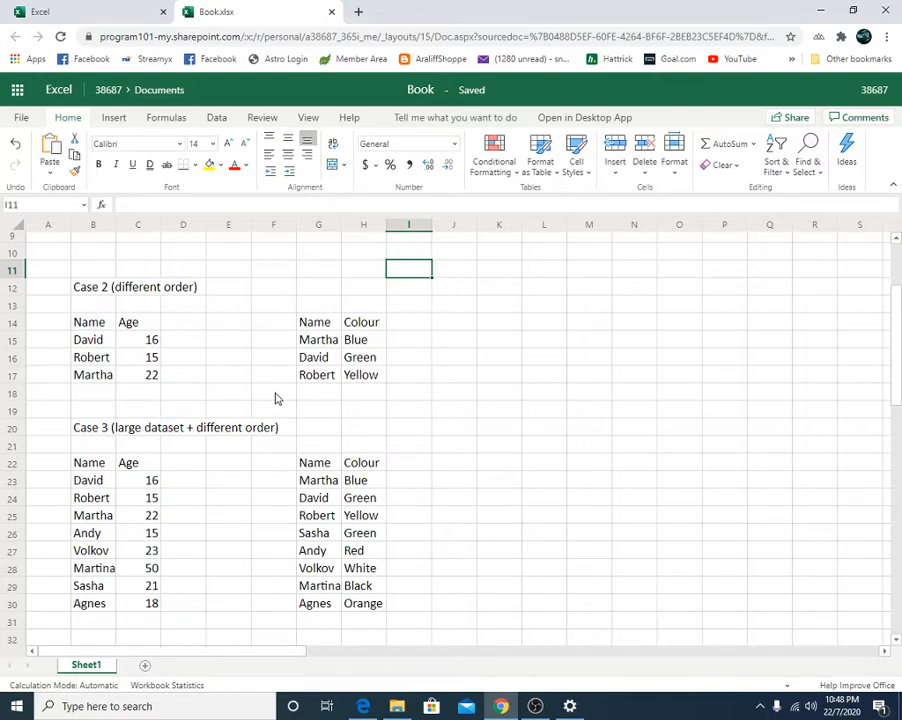
{"action": "left_click", "coordinate": [311, 398]}
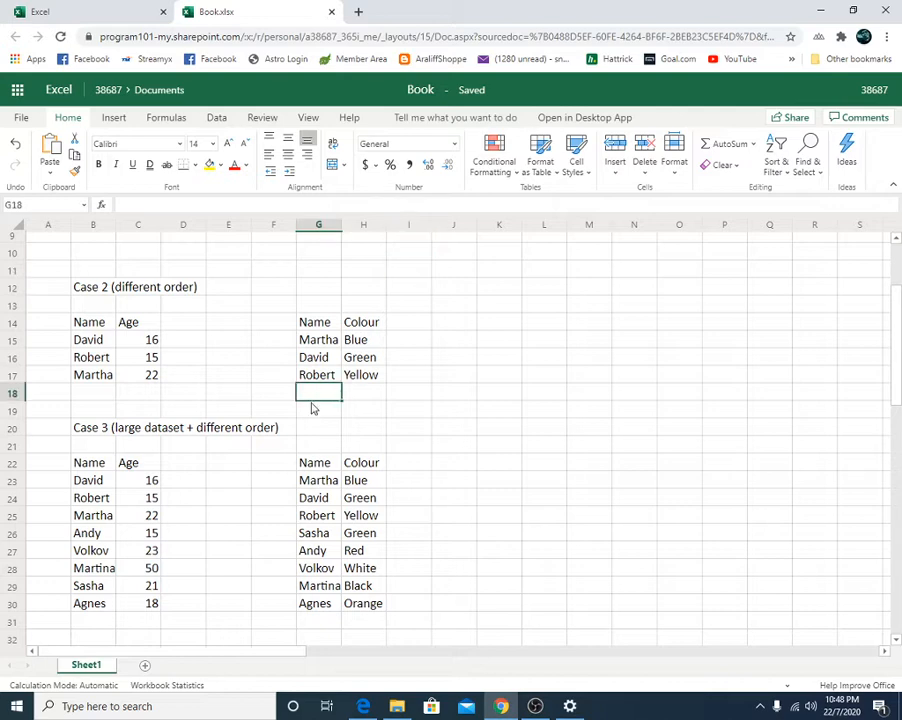
{"action": "left_click", "coordinate": [356, 323]}
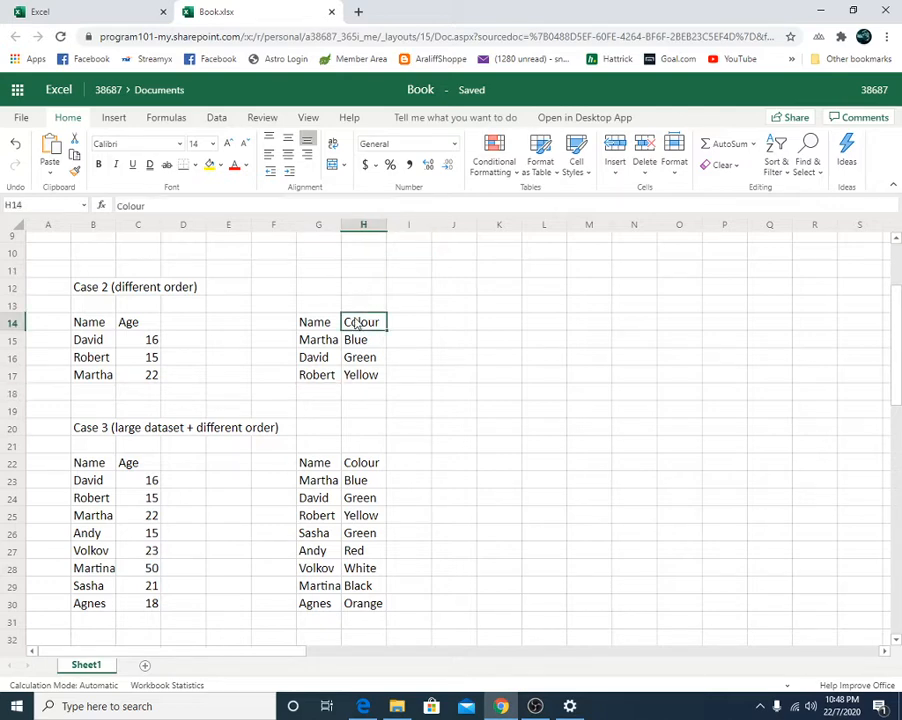
{"action": "key", "text": "ctrl+c"}
{"action": "left_click", "coordinate": [179, 330]}
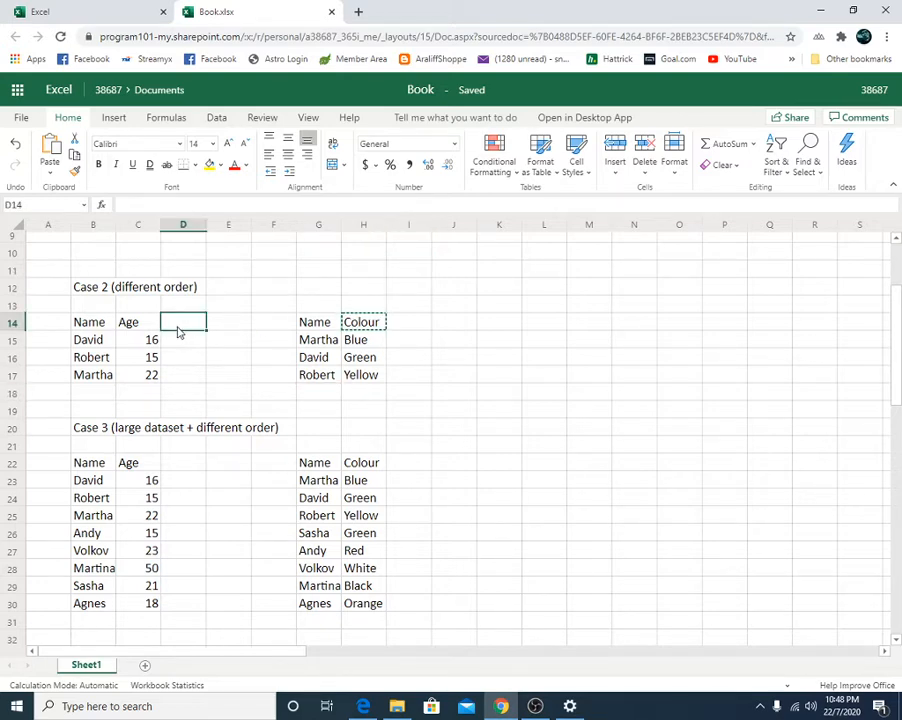
{"action": "key", "text": "ctrl+v"}
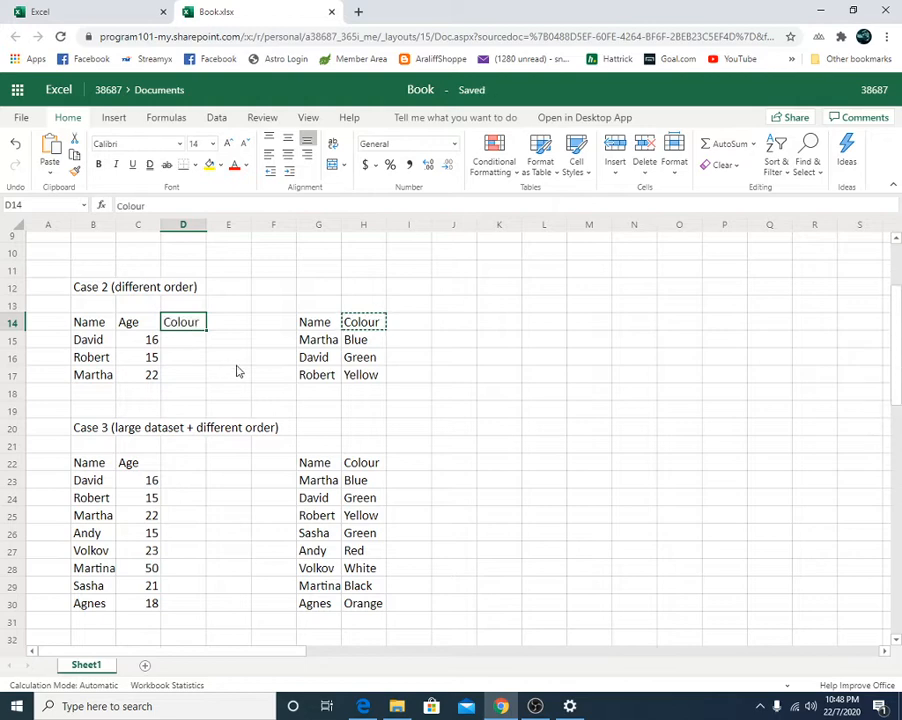
Step: Copy the colour Green from H16 into D15 for the matching name in the Case 2 table
{"action": "left_click", "coordinate": [338, 378]}
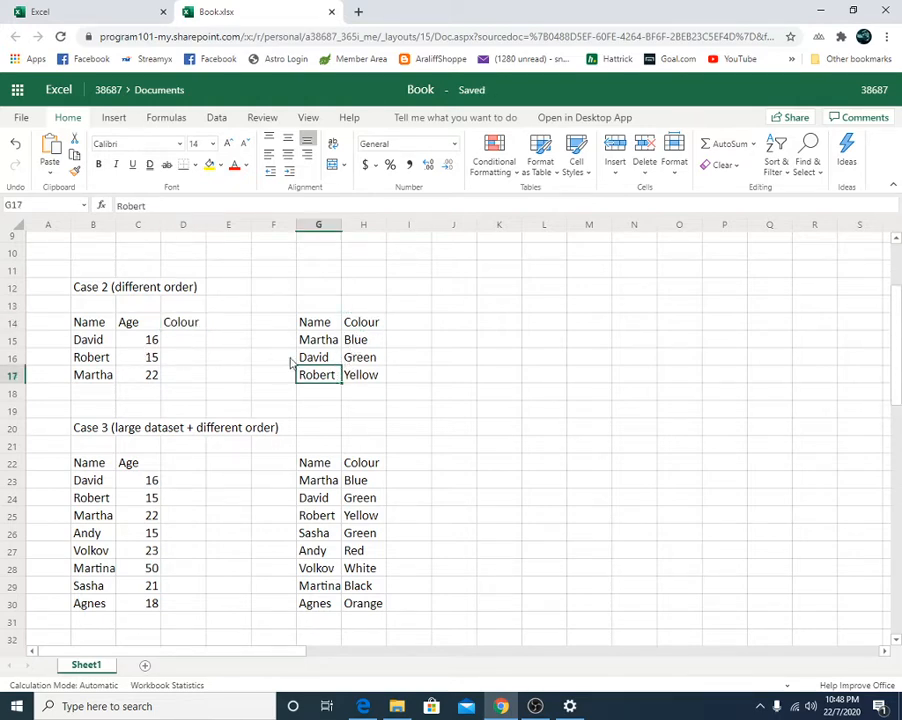
{"action": "left_click", "coordinate": [348, 357]}
{"action": "key", "text": "ctrl+c"}
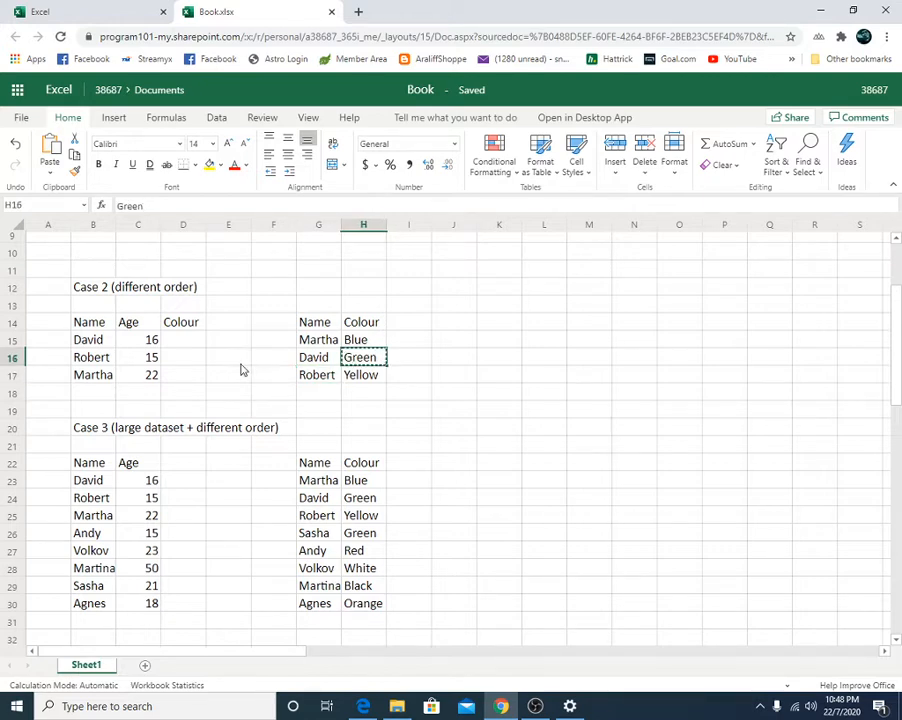
{"action": "left_click", "coordinate": [188, 346]}
{"action": "key", "text": "ctrl+v"}
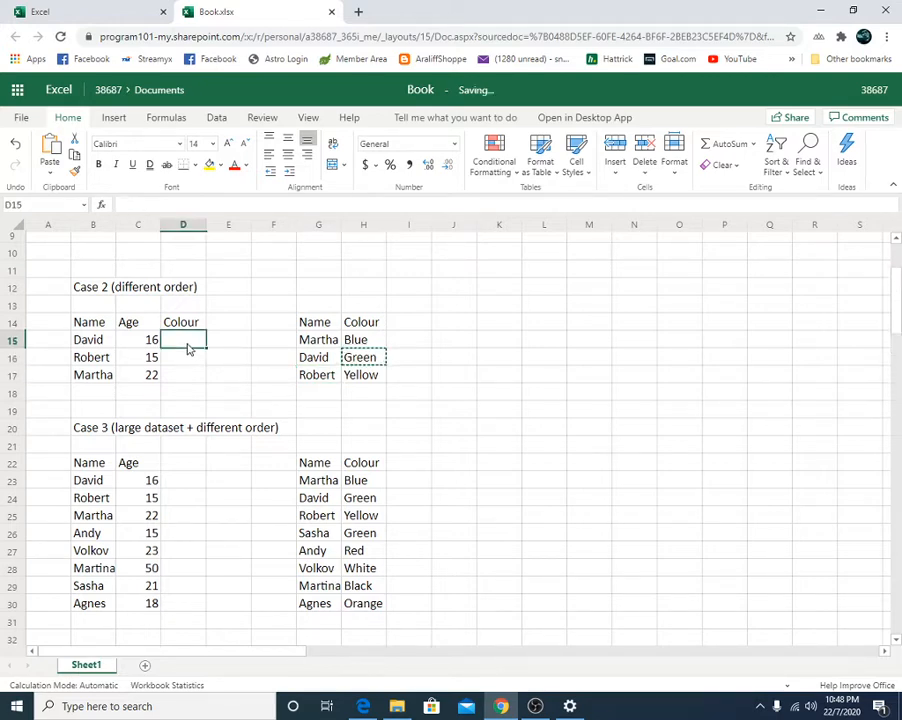
Step: Copy the colour Yellow from H17 into D16 for the matching name in the Case 2 table
{"action": "left_click", "coordinate": [364, 376]}
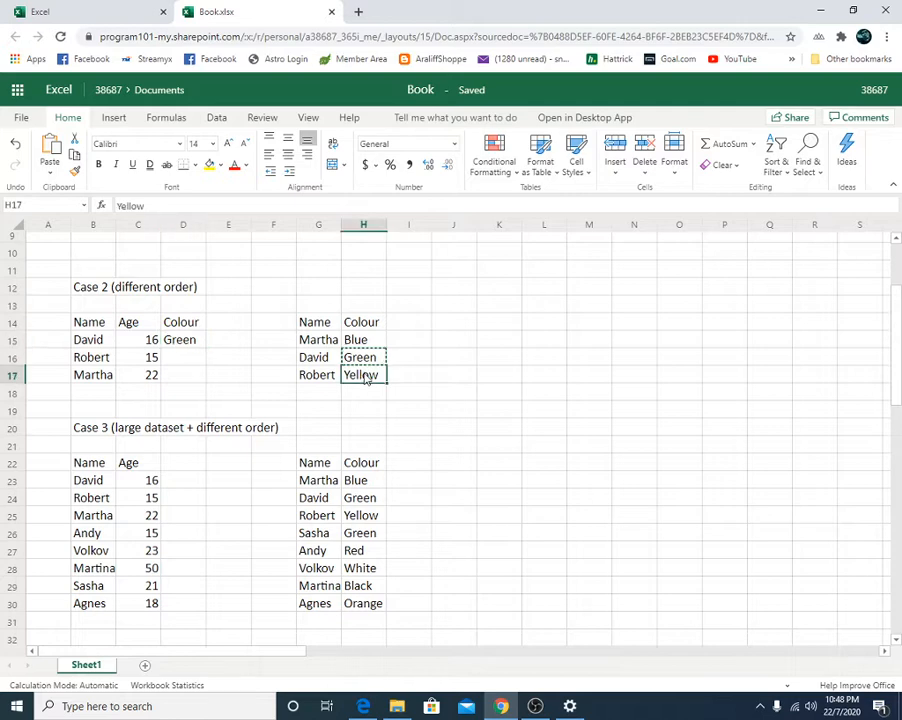
{"action": "key", "text": "ctrl+c"}
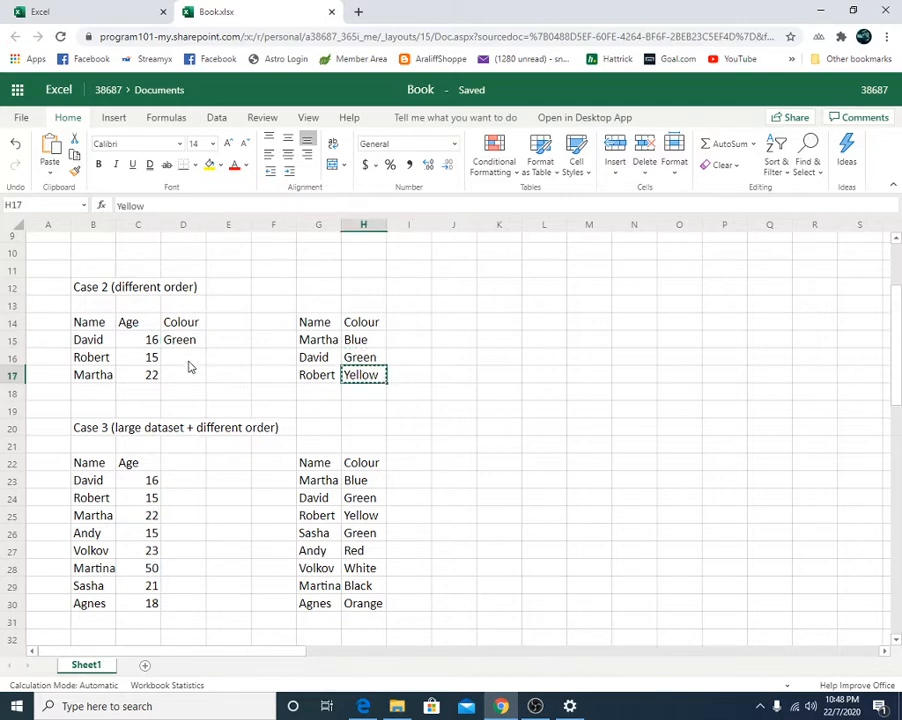
{"action": "left_click", "coordinate": [186, 362]}
{"action": "key", "text": "ctrl+v"}
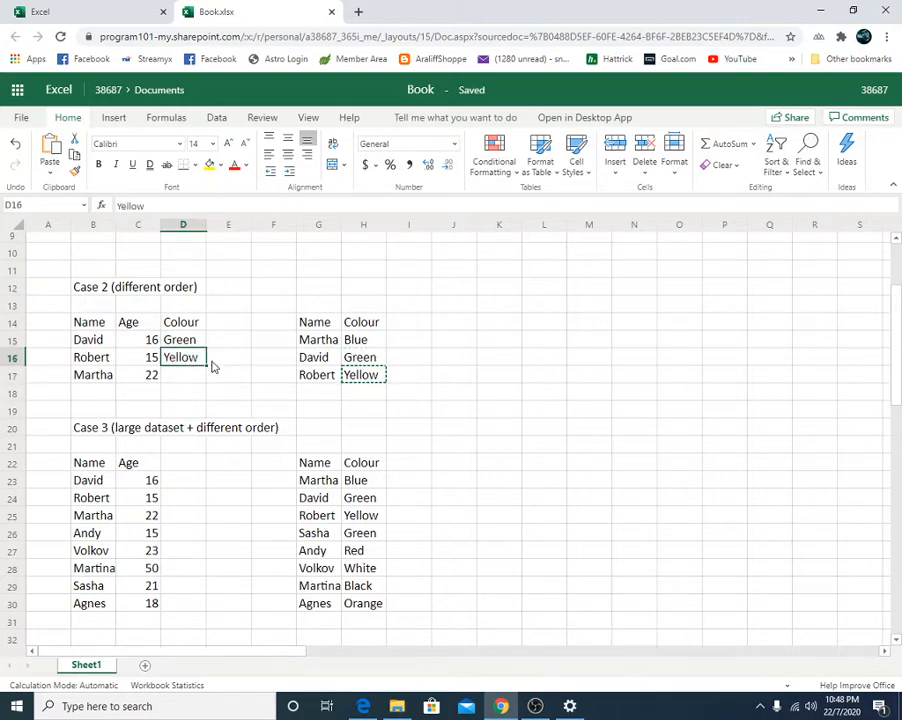
Step: Copy the colour Blue from H15 into D17 for the matching name in Case 2 and clear the copy selection
{"action": "left_click", "coordinate": [348, 341]}
{"action": "key", "text": "ctrl+c"}
{"action": "left_click", "coordinate": [177, 380]}
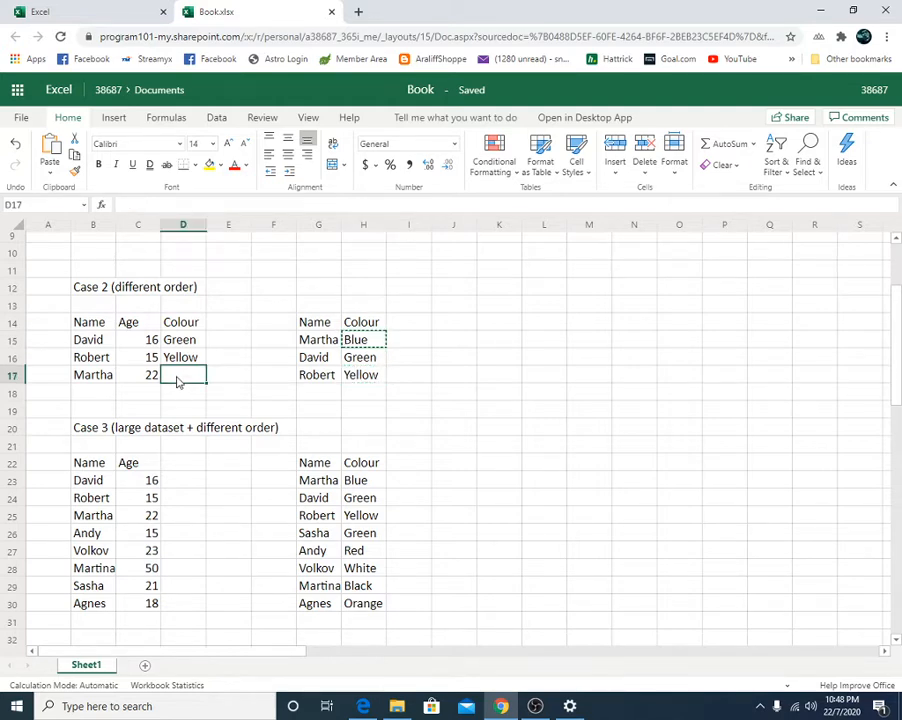
{"action": "key", "text": "ctrl+v"}
{"action": "left_click", "coordinate": [220, 382]}
{"action": "key", "text": "Escape"}
Step: Review the Case 3 names in B23:B30, ages in C23:C30 and colours in H23:H30
{"action": "scroll", "coordinate": [230, 385], "scroll_direction": "up", "scroll_amount": 3}
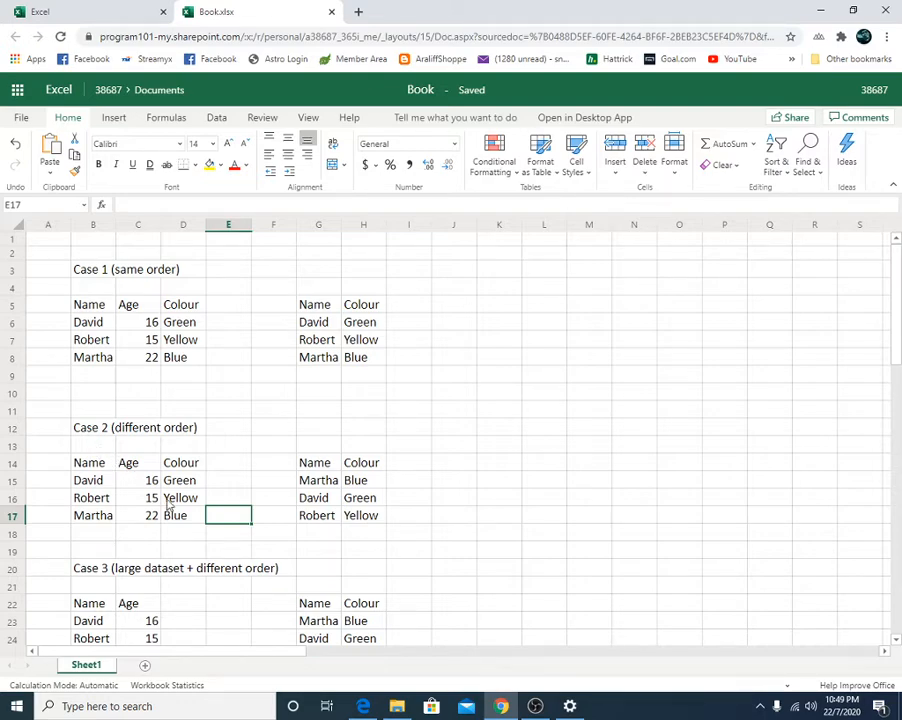
{"action": "scroll", "coordinate": [168, 505], "scroll_direction": "down", "scroll_amount": 3}
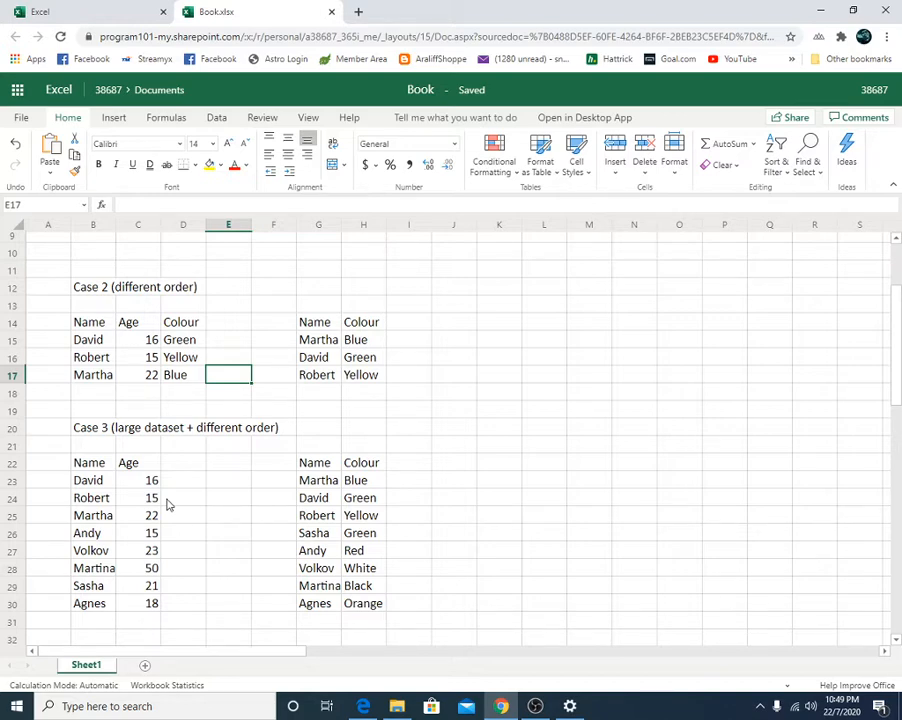
{"action": "left_click_drag", "start_coordinate": [100, 482], "coordinate": [104, 600]}
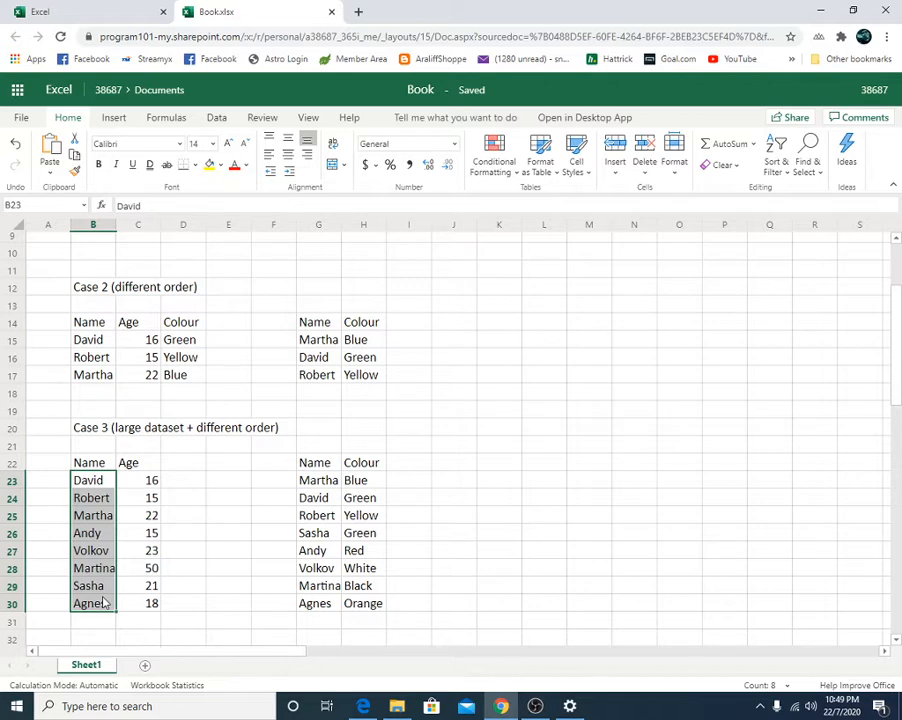
{"action": "left_click_drag", "start_coordinate": [147, 483], "coordinate": [148, 604]}
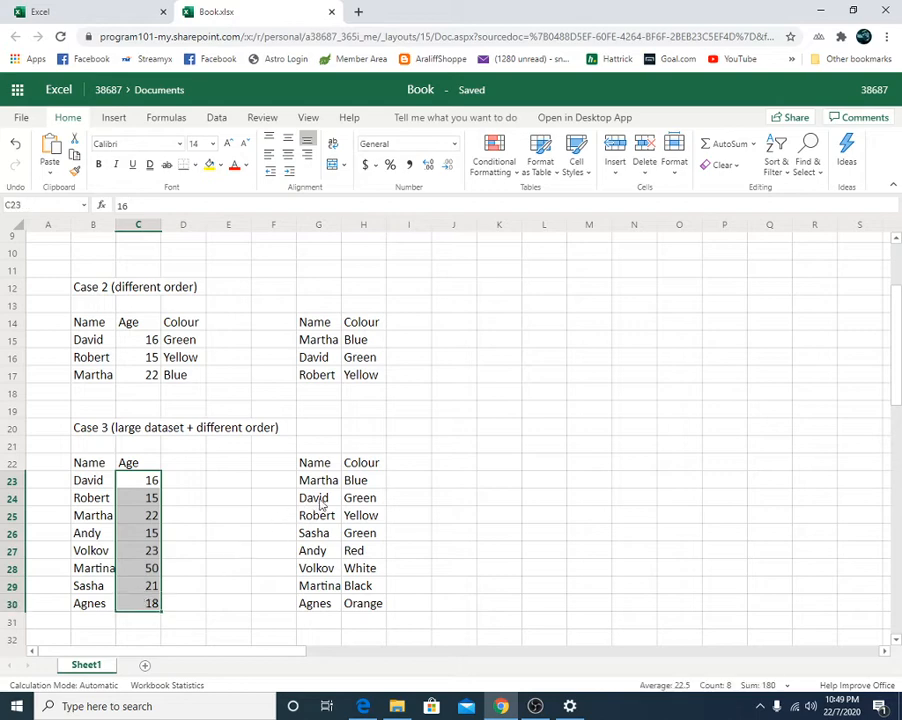
{"action": "left_click_drag", "start_coordinate": [352, 483], "coordinate": [355, 600]}
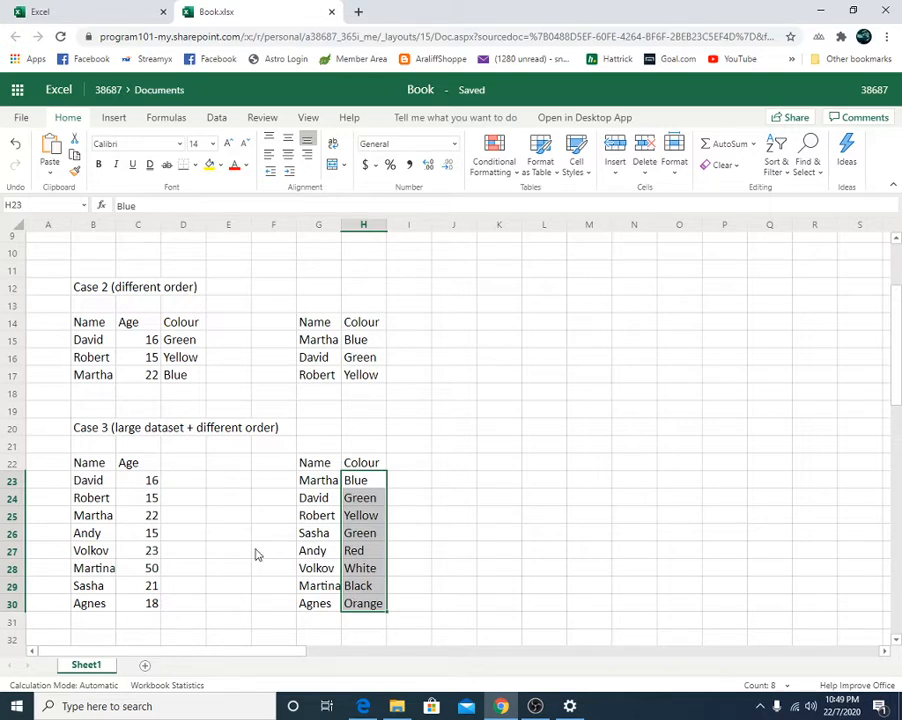
Step: Enter =VLOOKUP(B23,G22:H30,2,FALSE) in D23 to look up the first Case 3 name's colour
{"action": "left_click", "coordinate": [189, 487]}
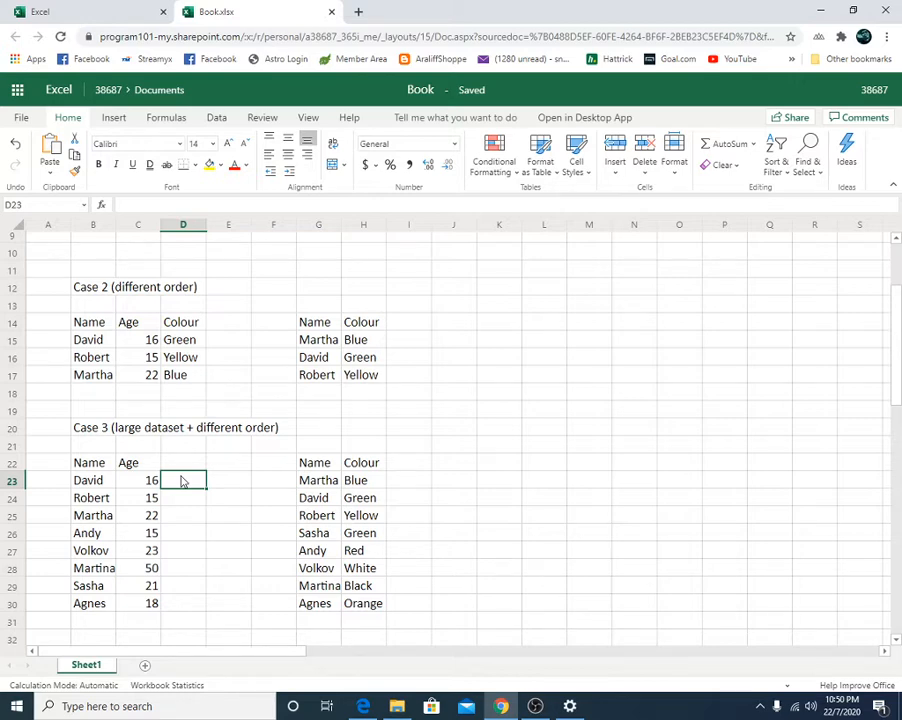
{"action": "type", "text": "="}
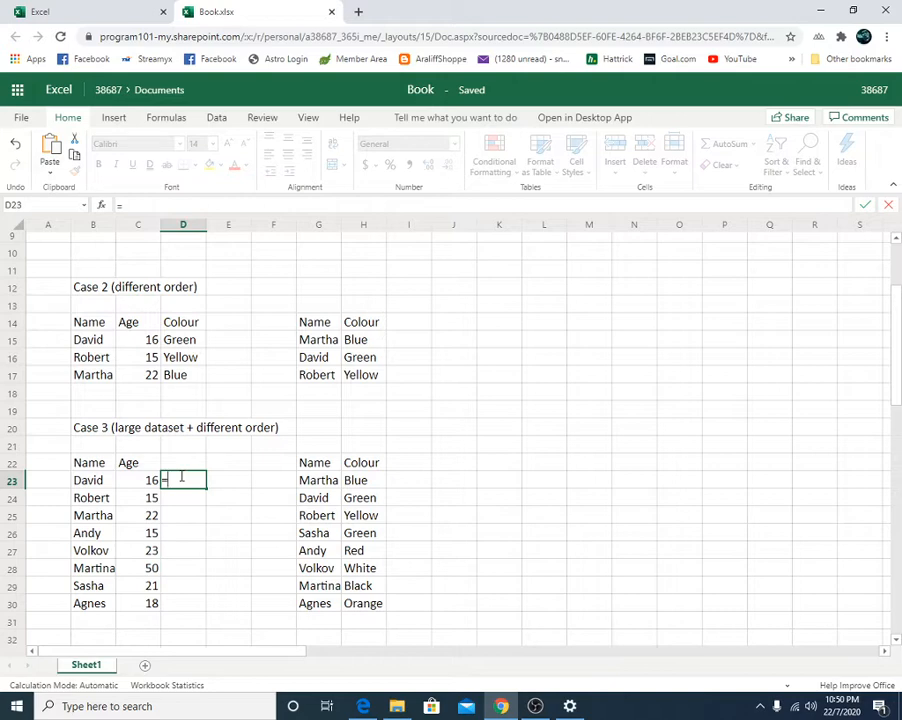
{"action": "type", "text": "vl"}
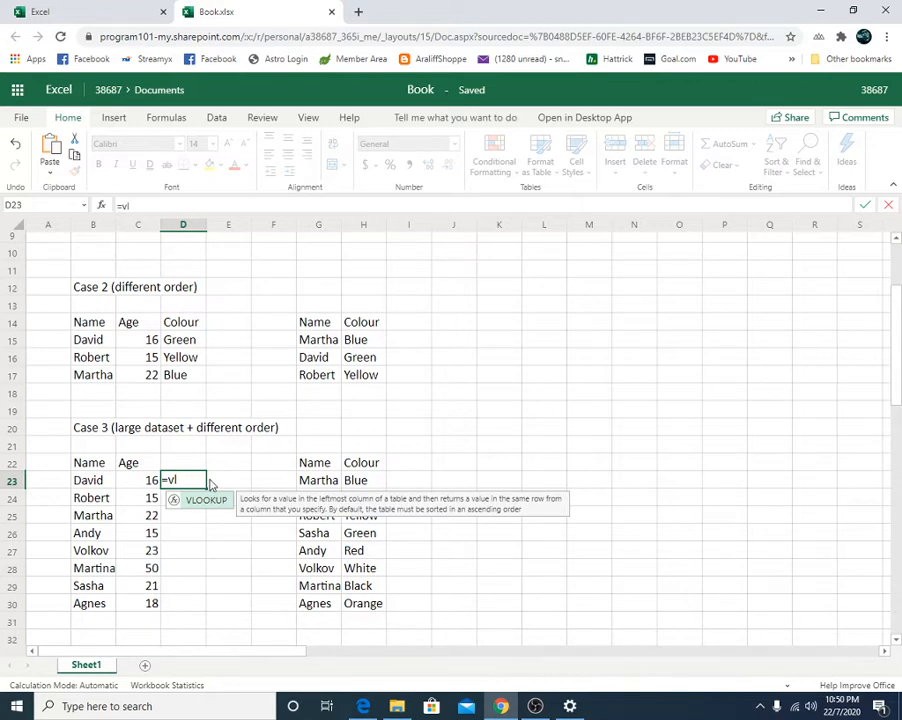
{"action": "key", "text": "Tab"}
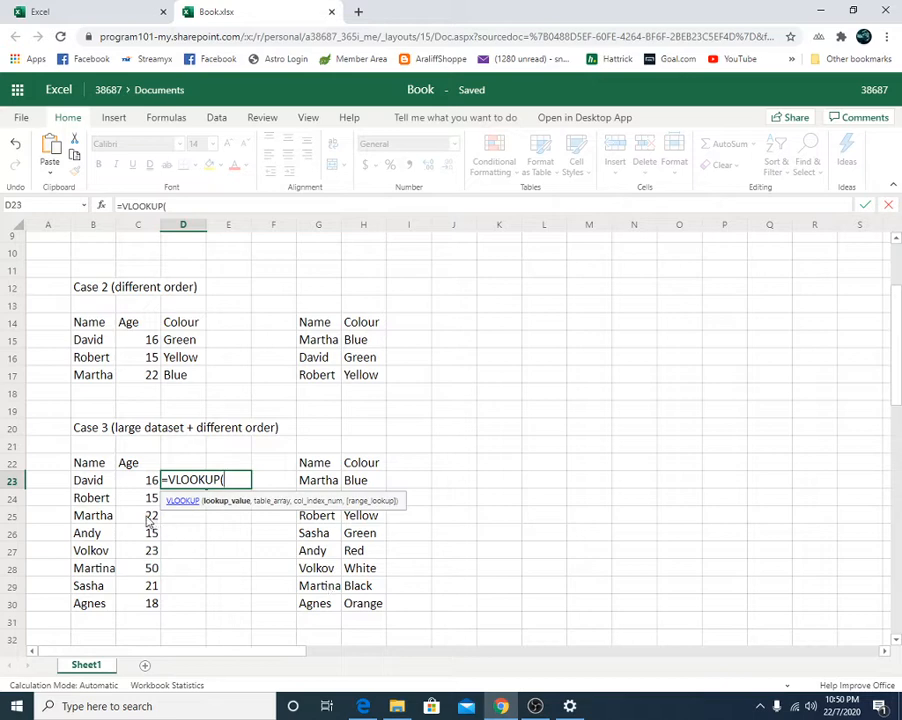
{"action": "left_click", "coordinate": [100, 481]}
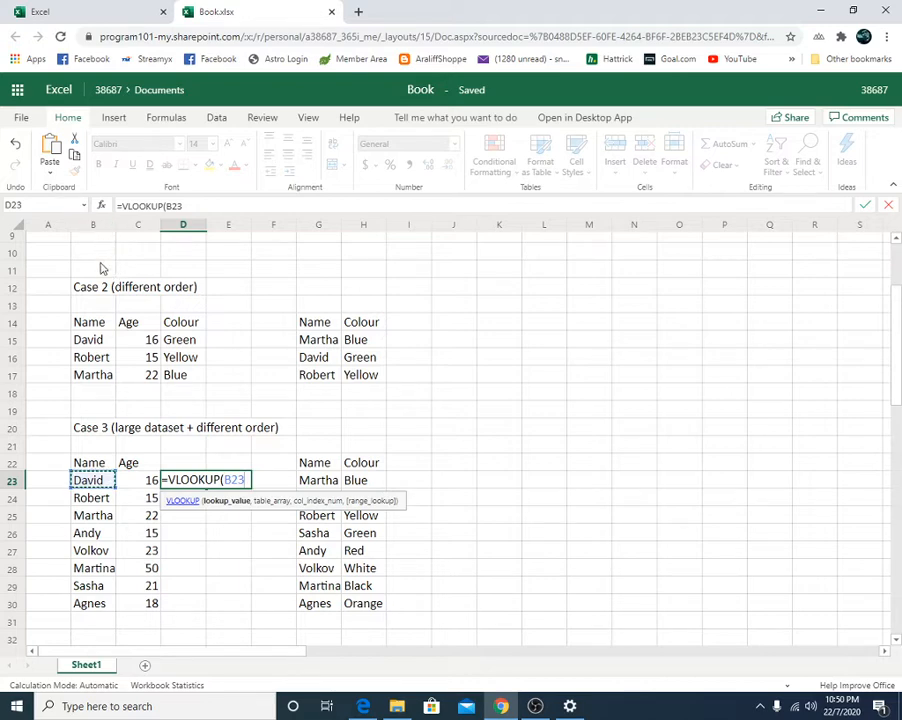
{"action": "type", "text": ","}
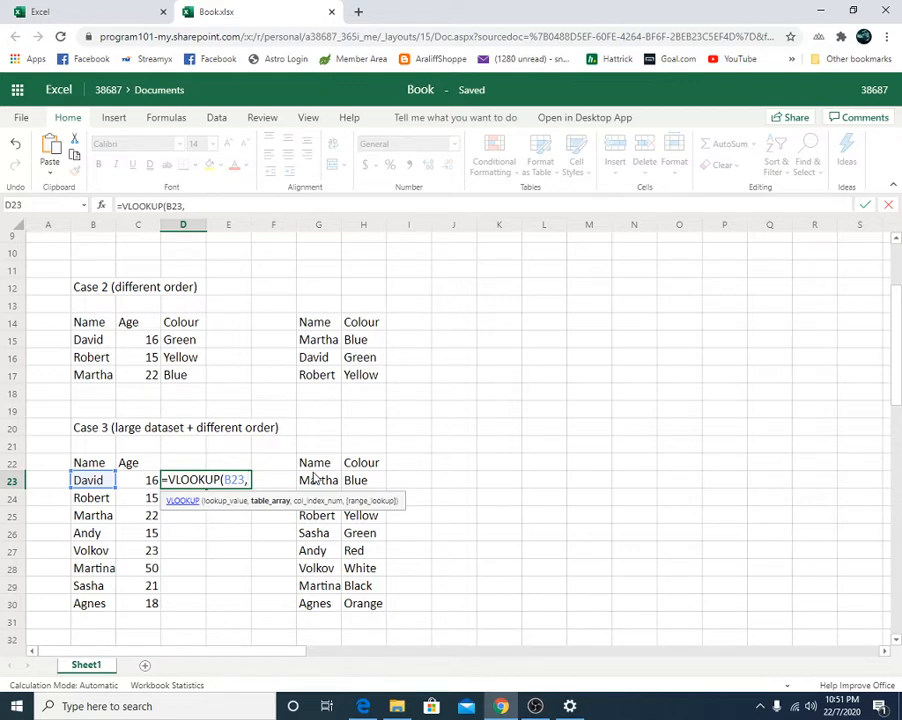
{"action": "left_click_drag", "start_coordinate": [314, 465], "coordinate": [369, 605]}
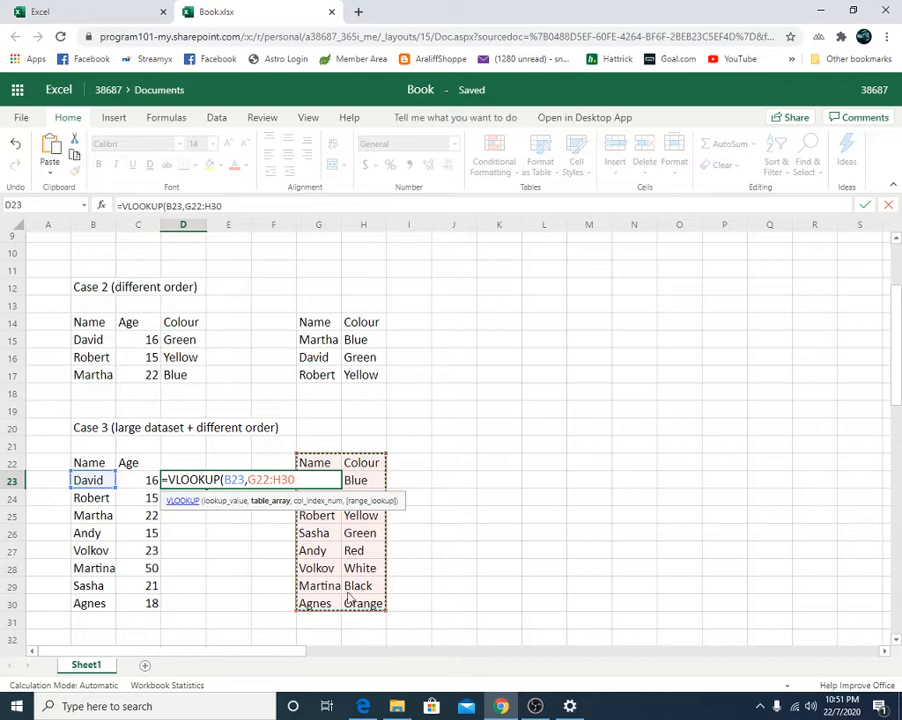
{"action": "type", "text": ","}
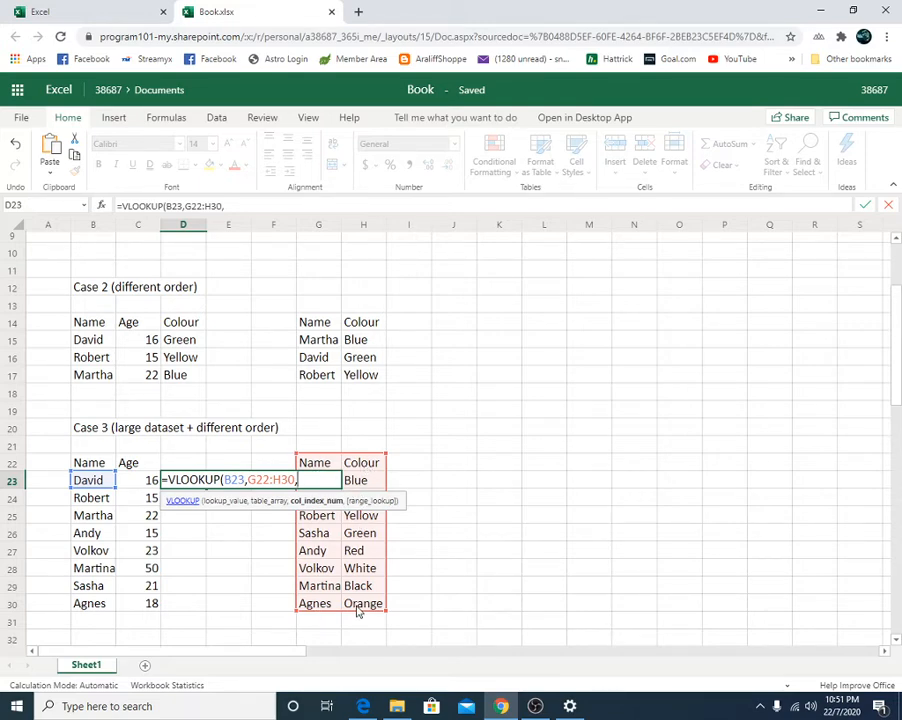
{"action": "type", "text": "2,"}
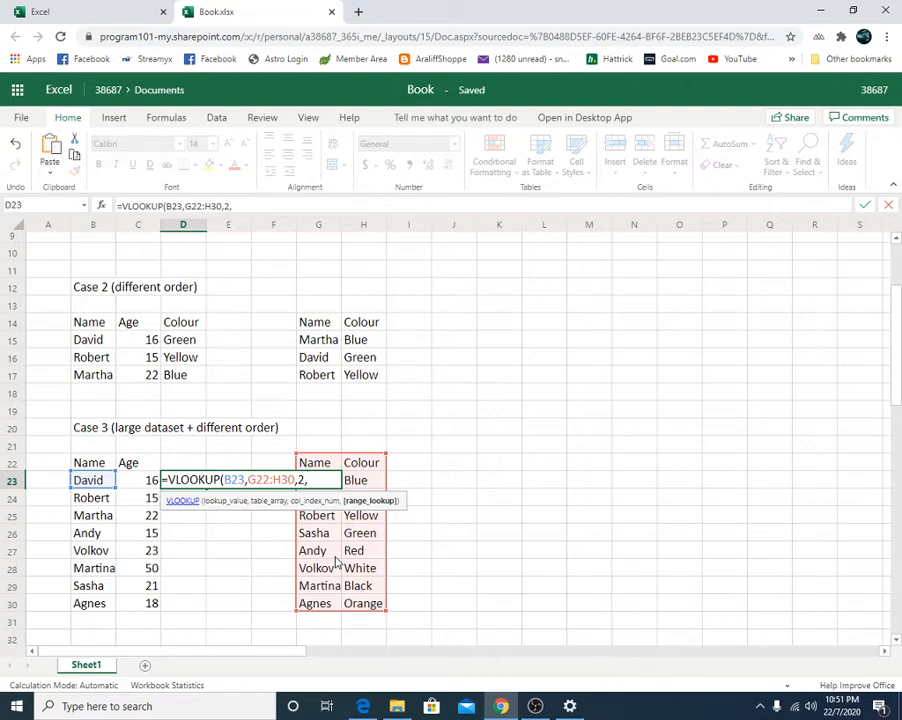
{"action": "type", "text": "F"}
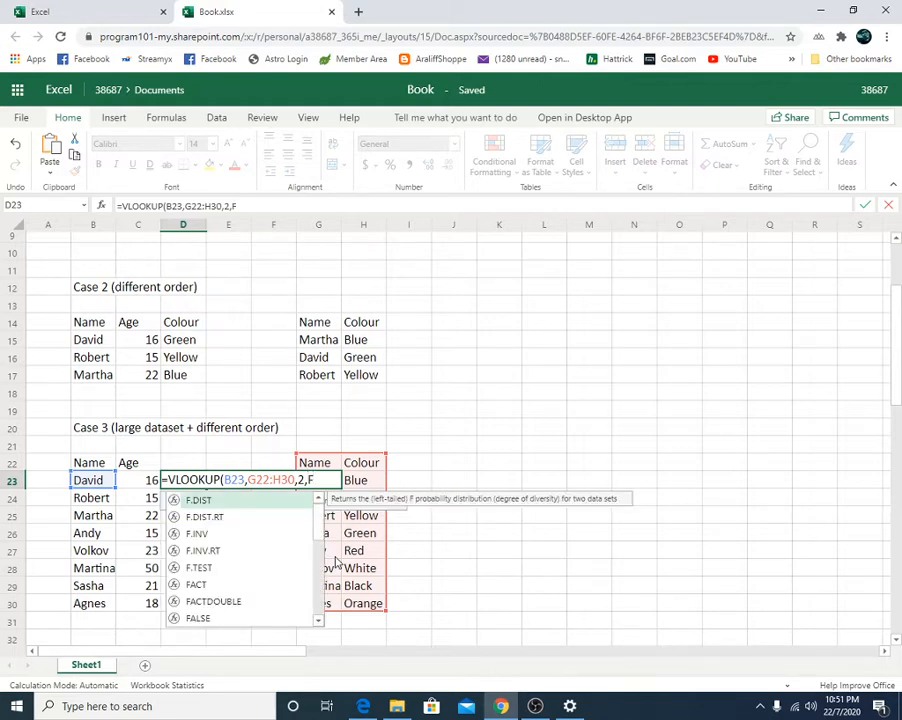
{"action": "type", "text": "AL"}
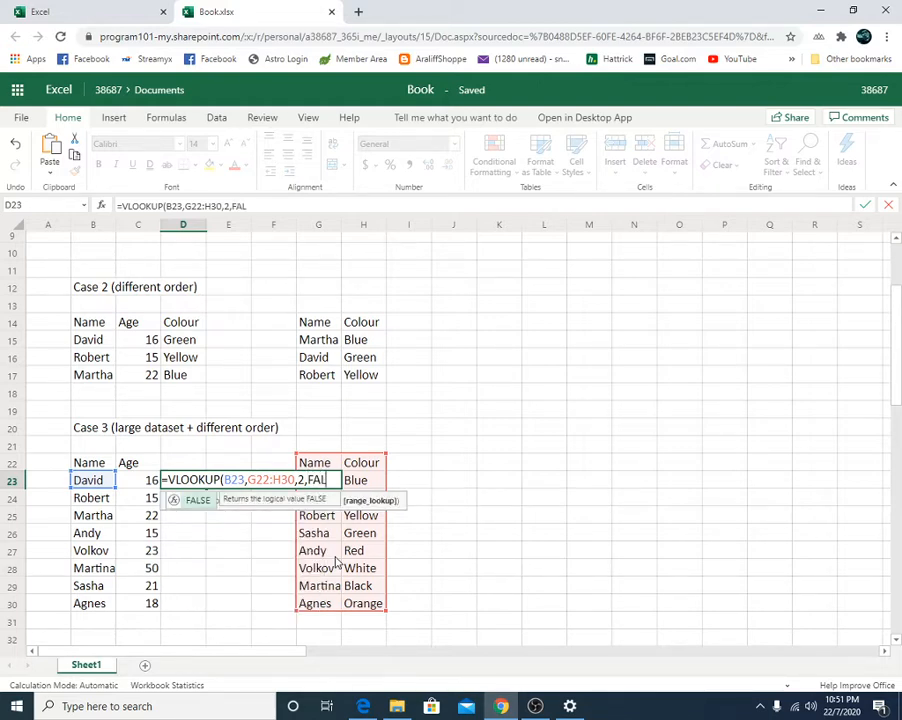
{"action": "type", "text": "SE)"}
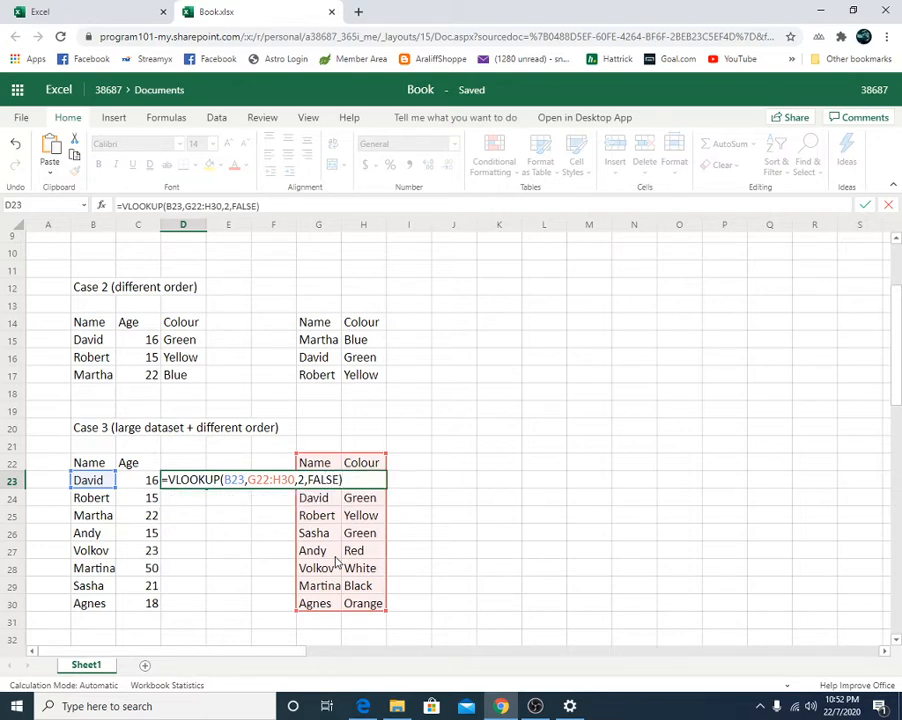
{"action": "key", "text": "Return"}
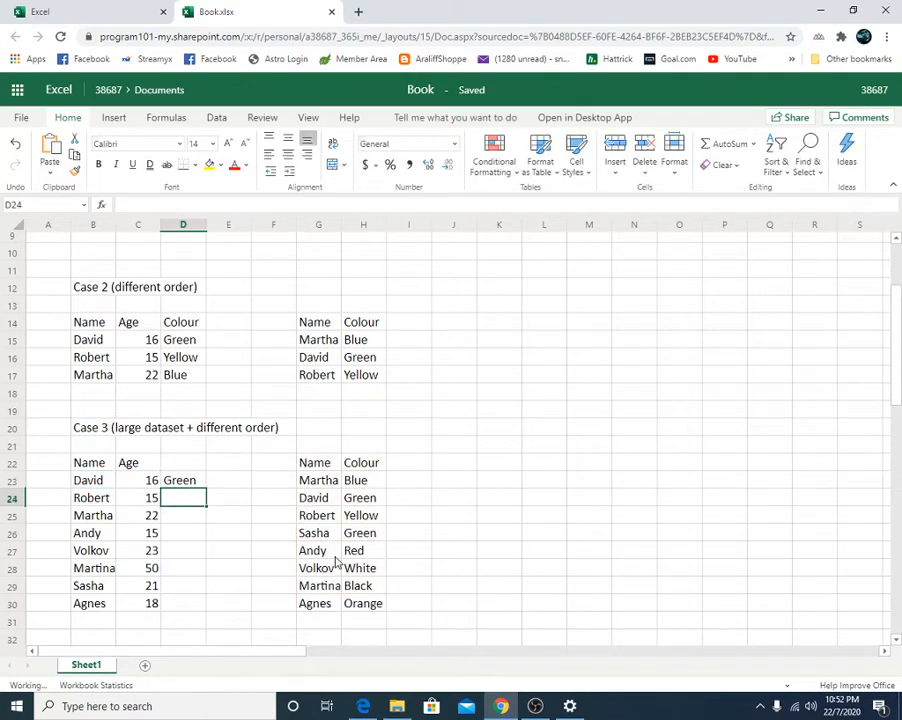
Step: Check D23 against the matching row G24:H24 and make its lookup range absolute as $G$22:$H$30
{"action": "left_click", "coordinate": [97, 483]}
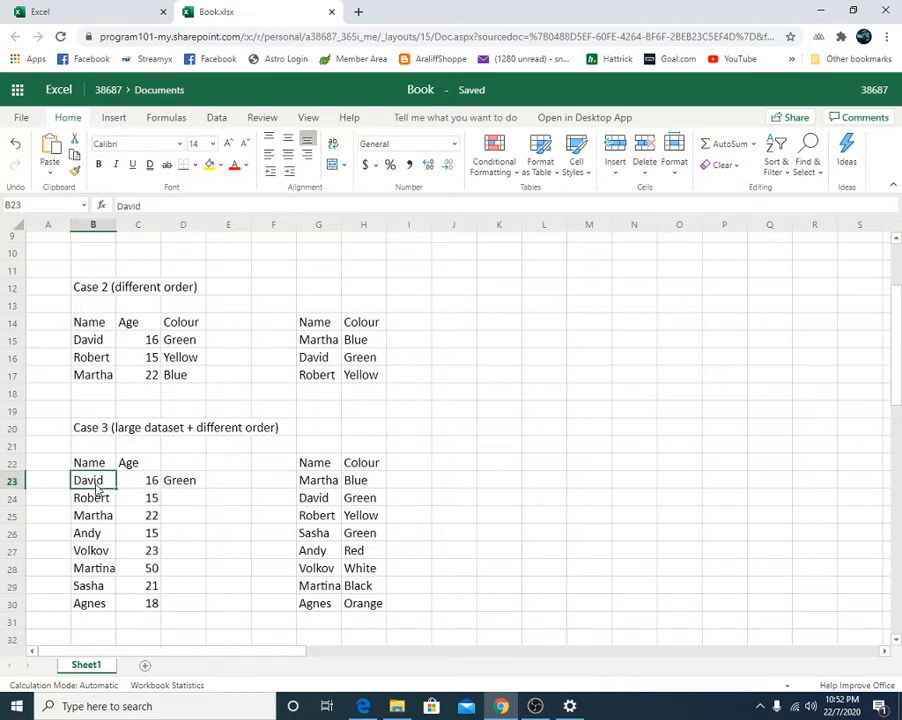
{"action": "left_click", "coordinate": [171, 486]}
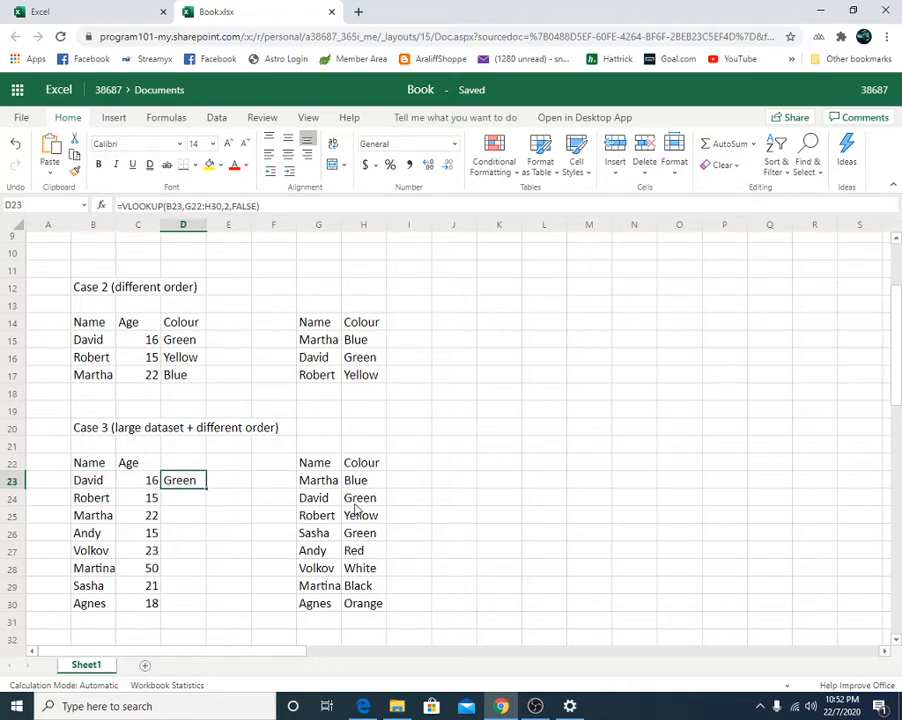
{"action": "left_click_drag", "start_coordinate": [312, 502], "coordinate": [365, 500]}
{"action": "left_click", "coordinate": [196, 481]}
{"action": "left_click", "coordinate": [168, 205]}
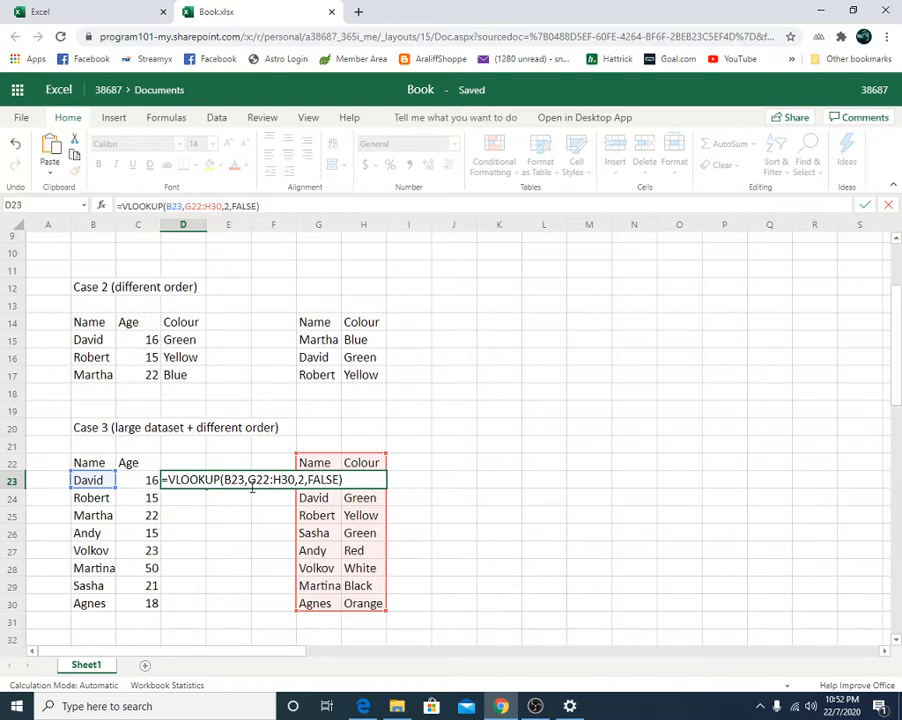
{"action": "left_click", "coordinate": [270, 489]}
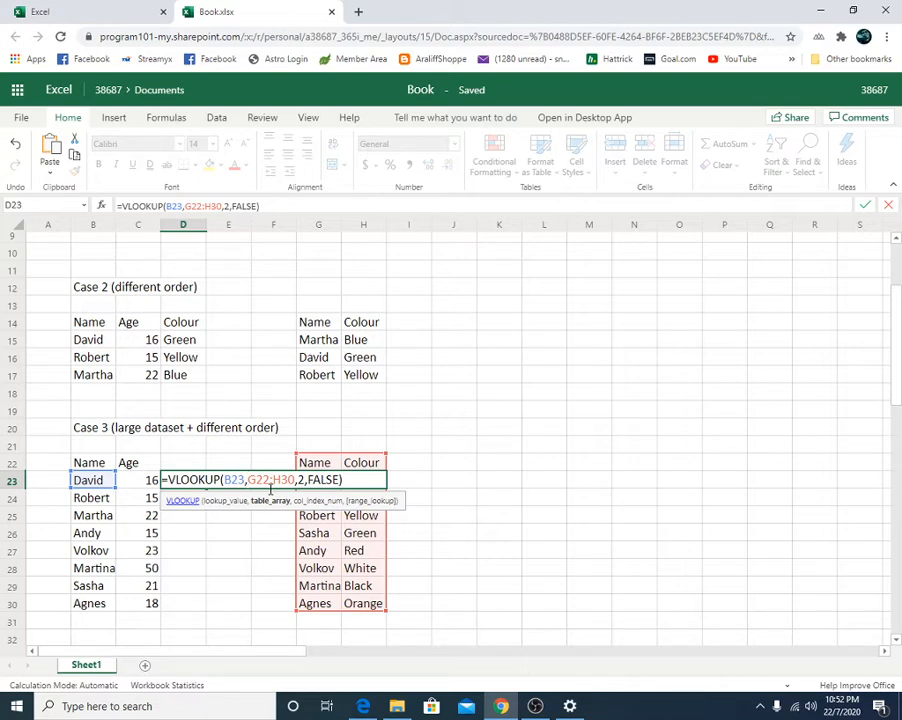
{"action": "type", "text": "$"}
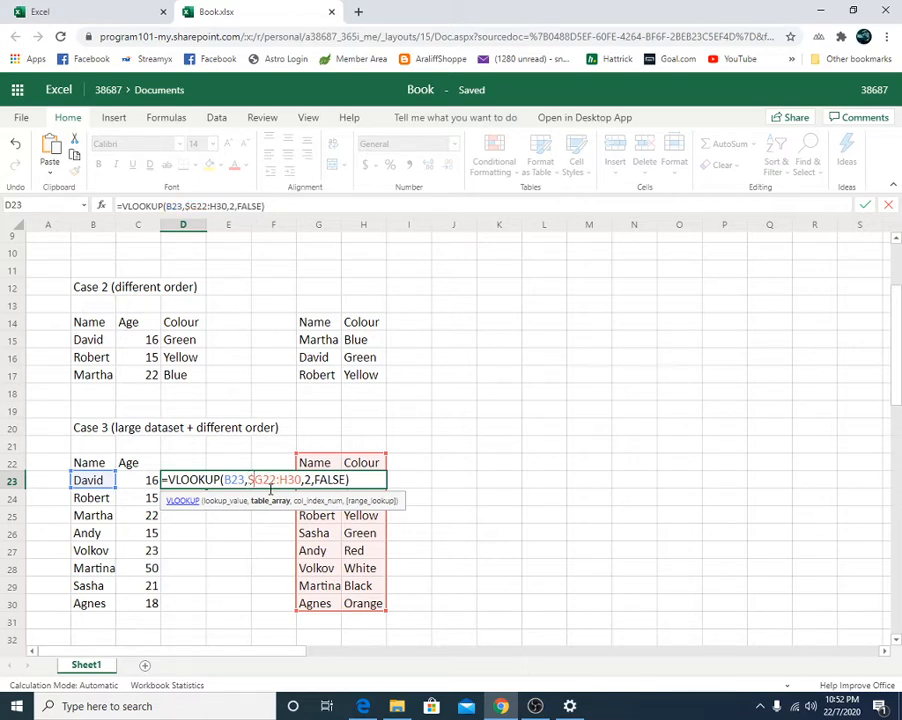
{"action": "type", "text": "$"}
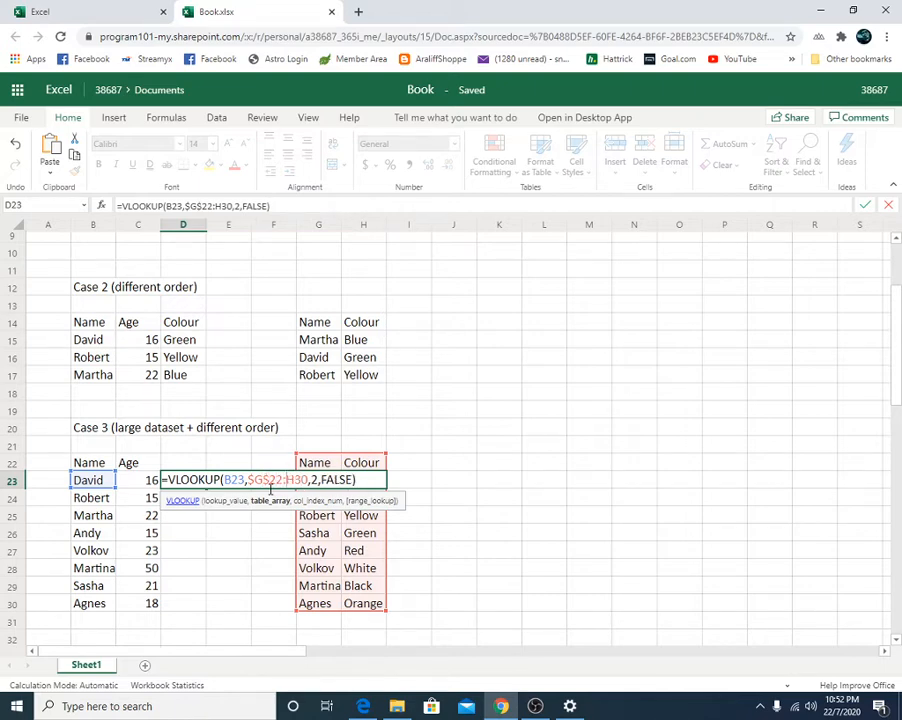
{"action": "type", "text": "$"}
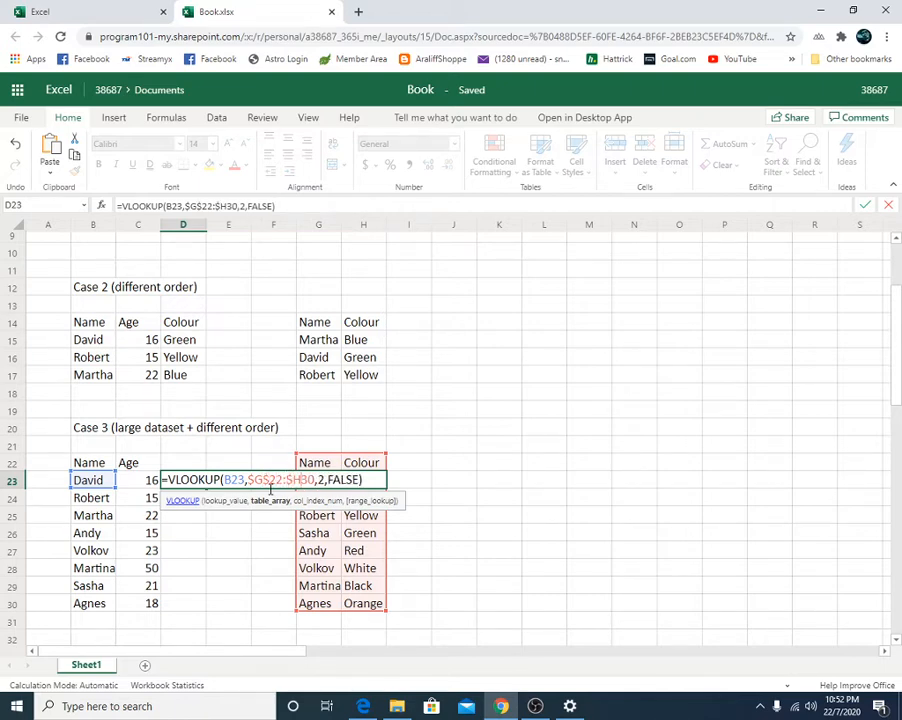
{"action": "type", "text": "$"}
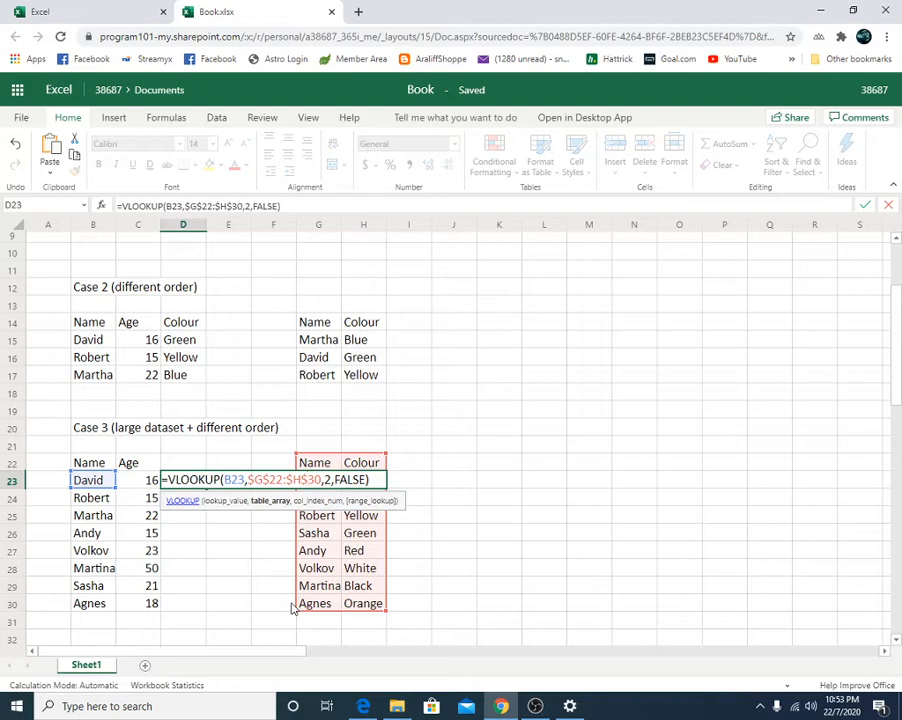
{"action": "left_click", "coordinate": [295, 204]}
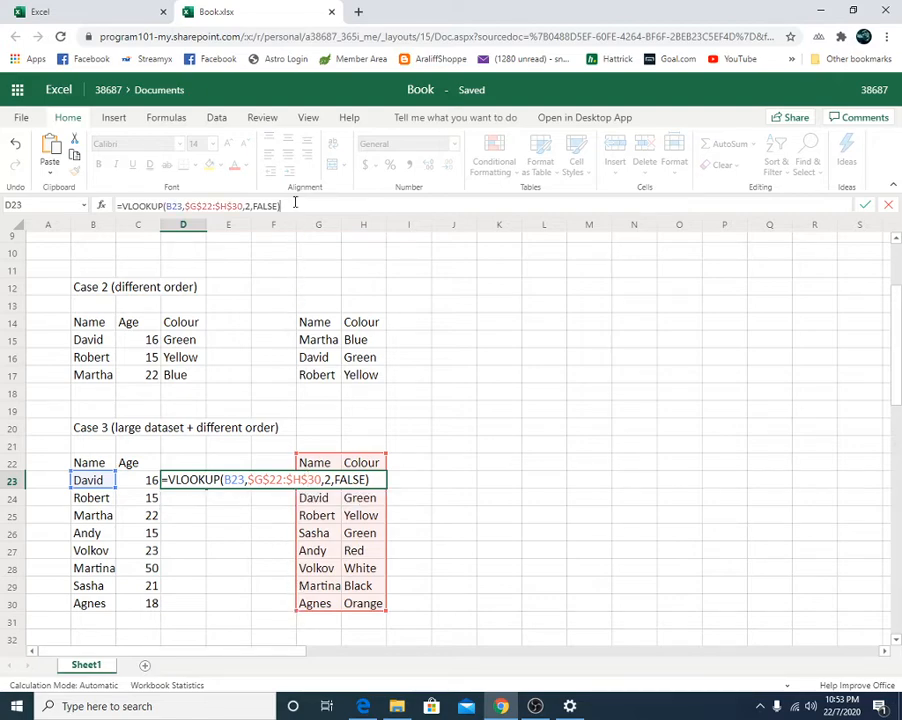
{"action": "key", "text": "Return"}
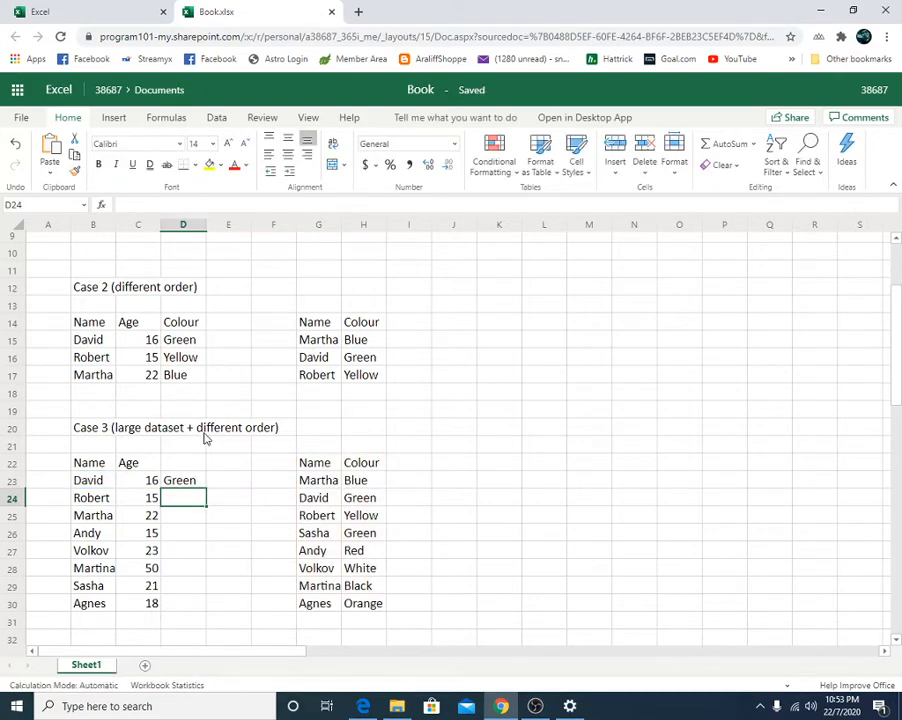
Step: Fill the VLOOKUP formula from D23 down to D30 for the remaining Case 3 names
{"action": "scroll", "coordinate": [200, 450], "scroll_direction": "down", "scroll_amount": 2}
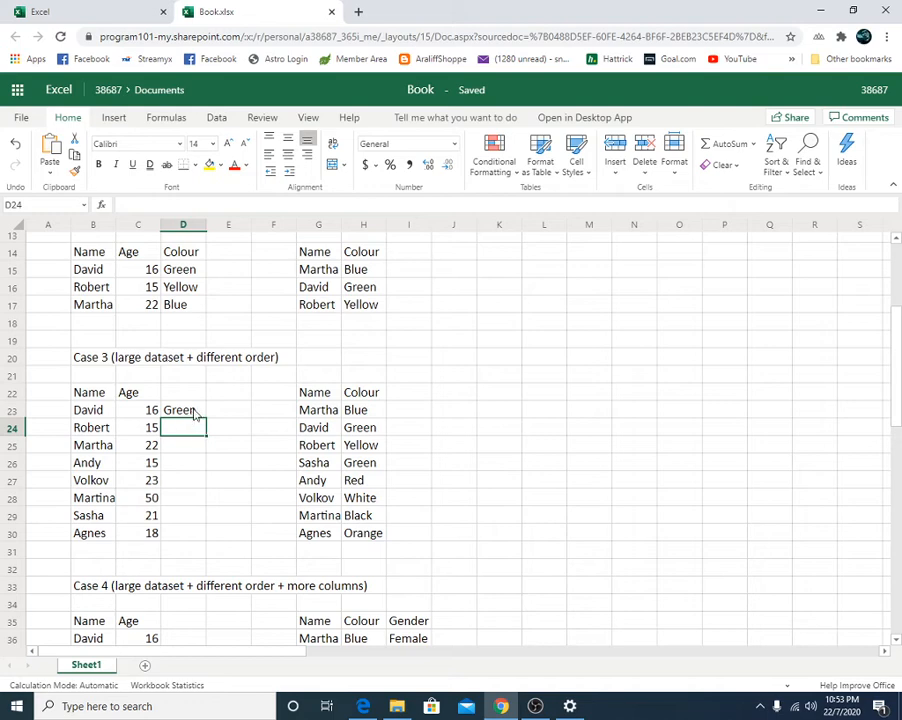
{"action": "left_click", "coordinate": [197, 418]}
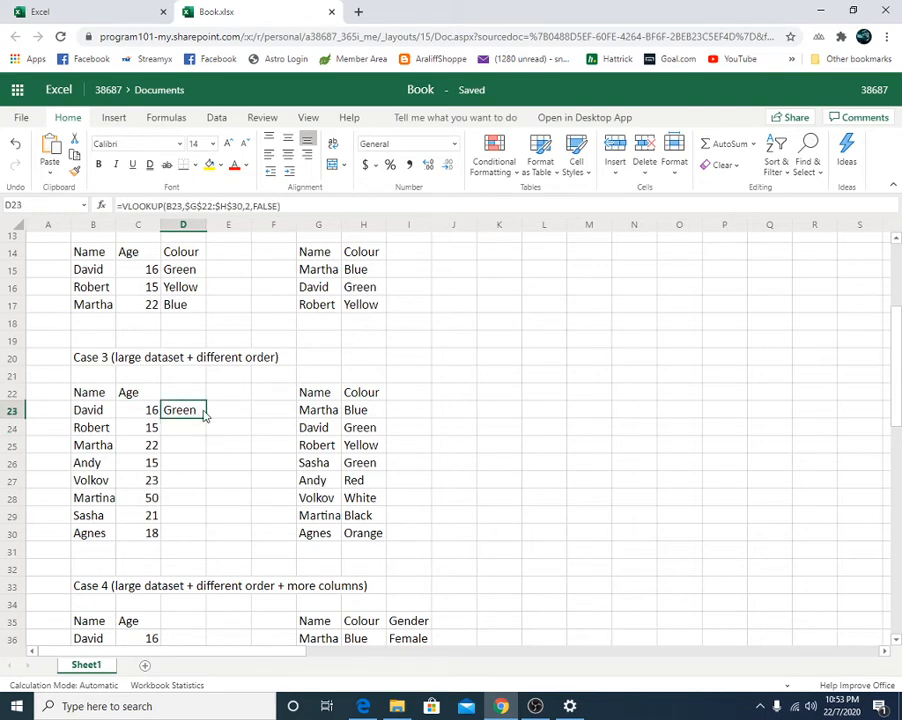
{"action": "double_click", "coordinate": [207, 418]}
{"action": "left_click", "coordinate": [230, 481]}
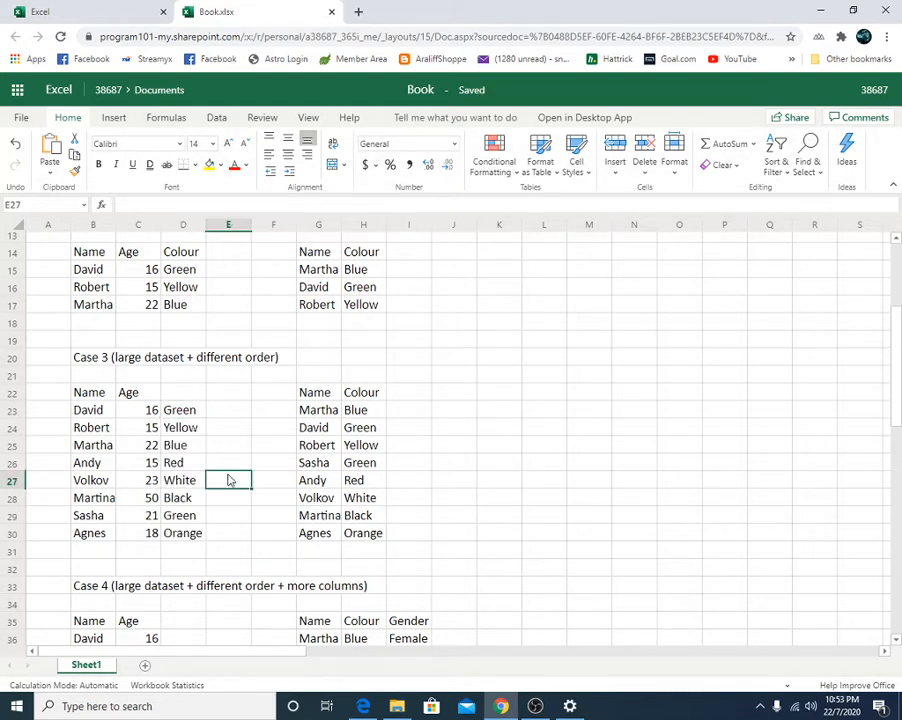
Step: Add the header Colour in D22 above the looked-up Case 3 values
{"action": "left_click", "coordinate": [183, 404]}
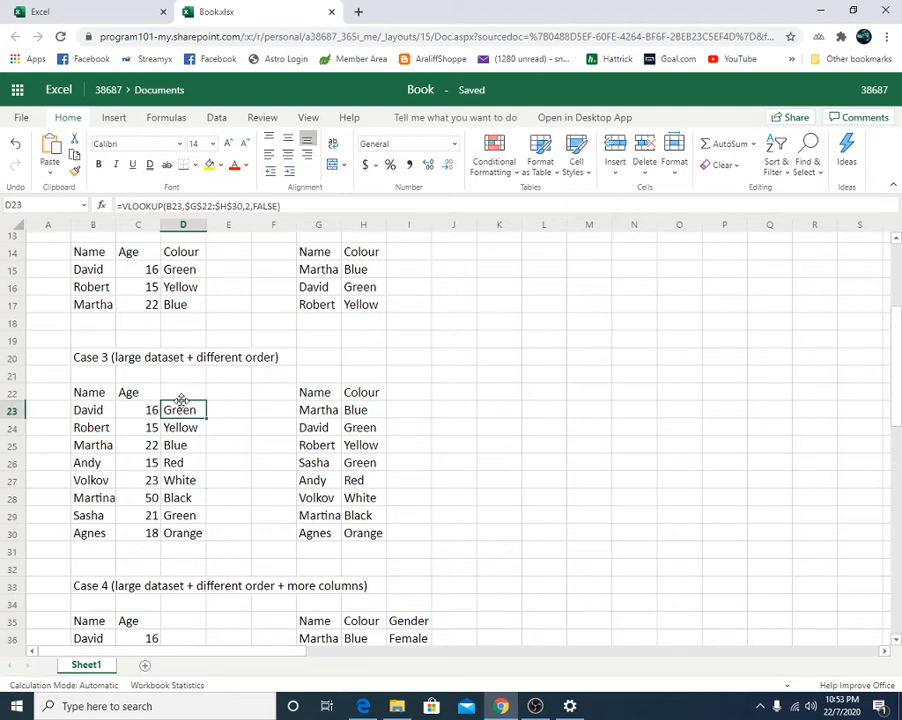
{"action": "left_click", "coordinate": [183, 398]}
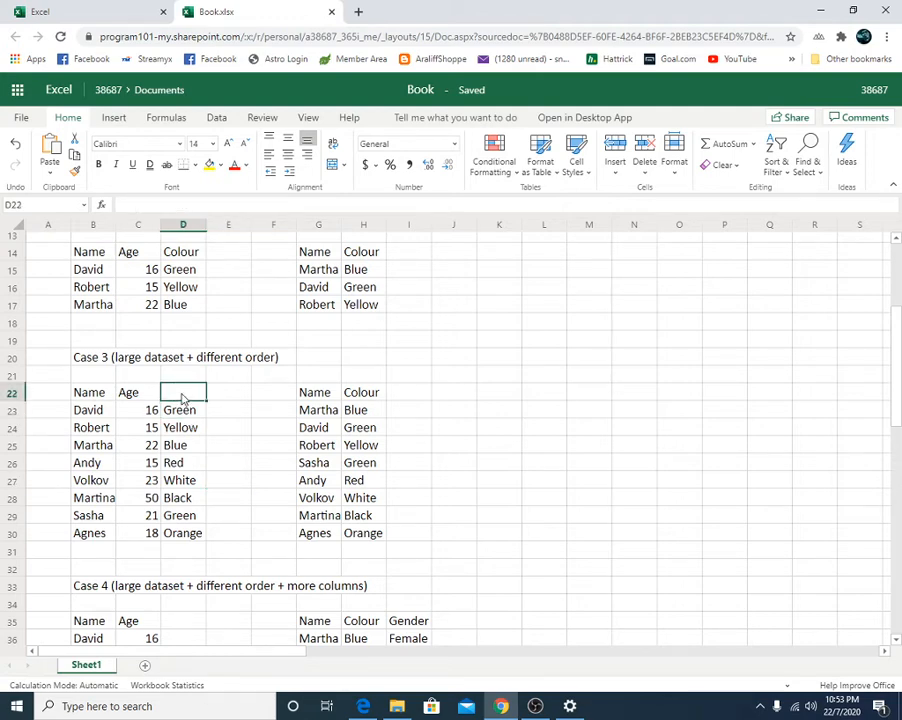
{"action": "type", "text": "Colour"}
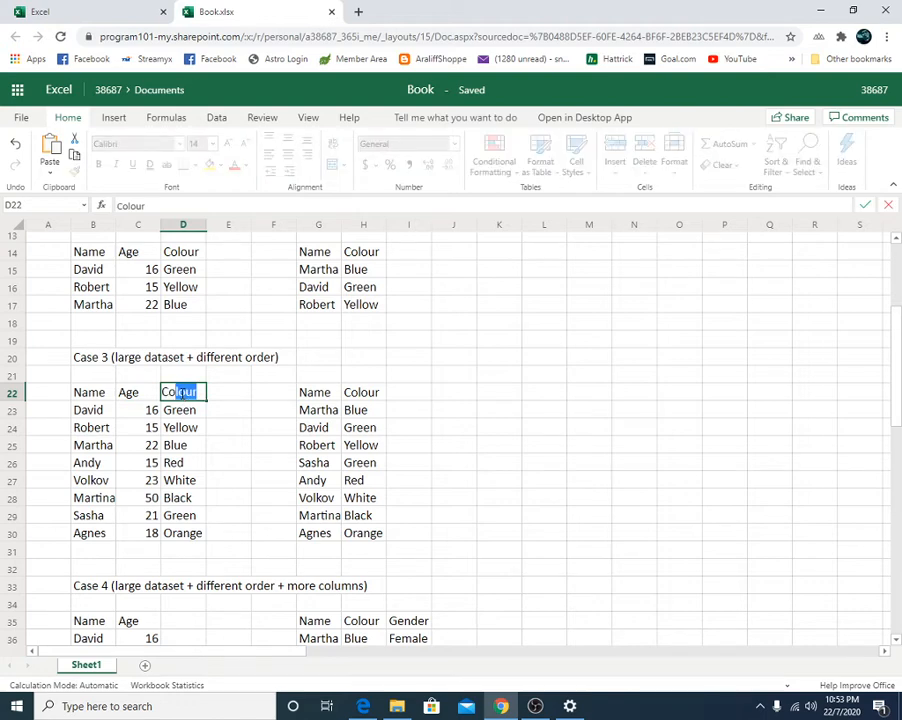
{"action": "key", "text": "Tab"}
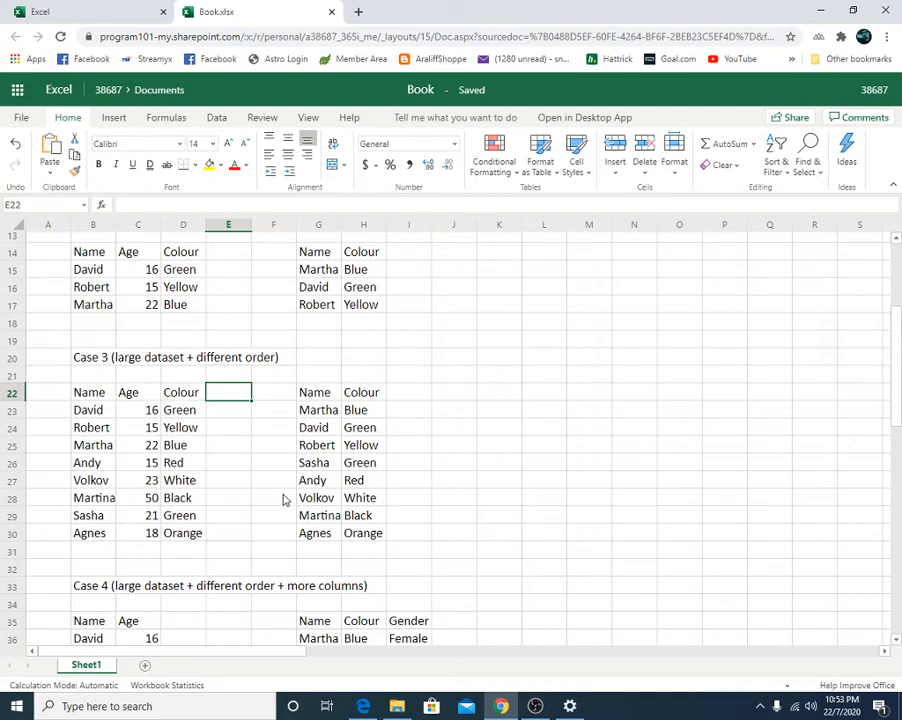
Step: Compare the Case 4 tables, including the additional Gender column, with the Case 3 tables
{"action": "scroll", "coordinate": [283, 498], "scroll_direction": "down", "scroll_amount": 2}
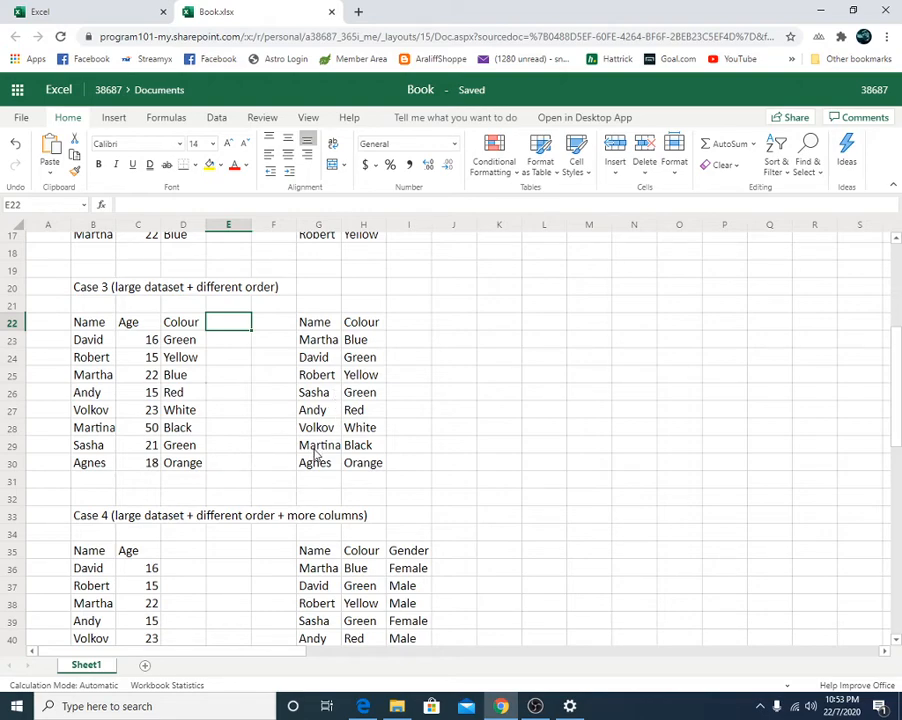
{"action": "scroll", "coordinate": [314, 455], "scroll_direction": "down", "scroll_amount": 3}
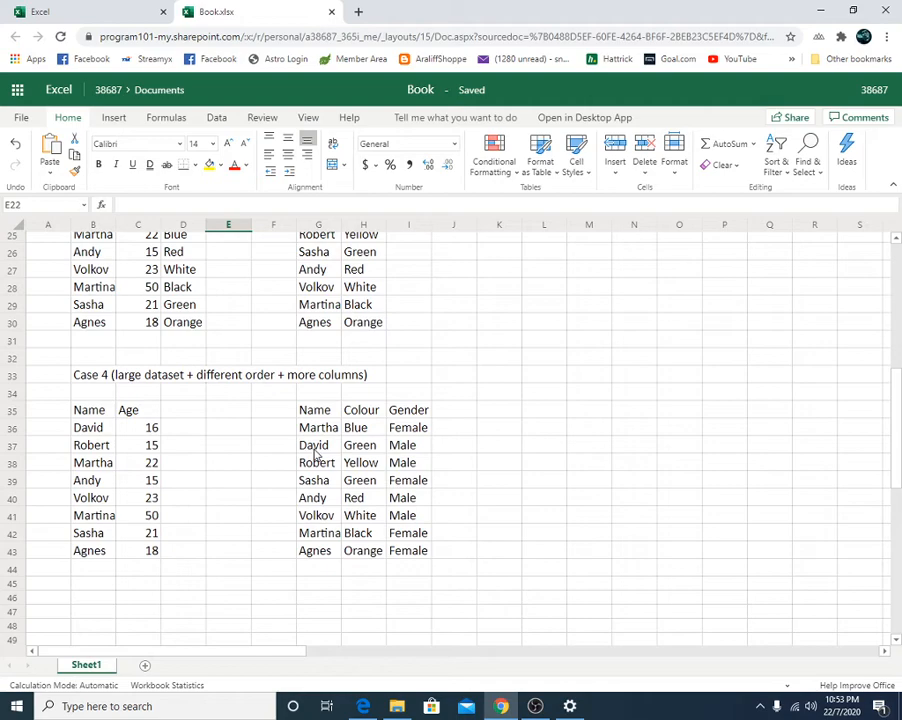
{"action": "scroll", "coordinate": [314, 455], "scroll_direction": "up", "scroll_amount": 2}
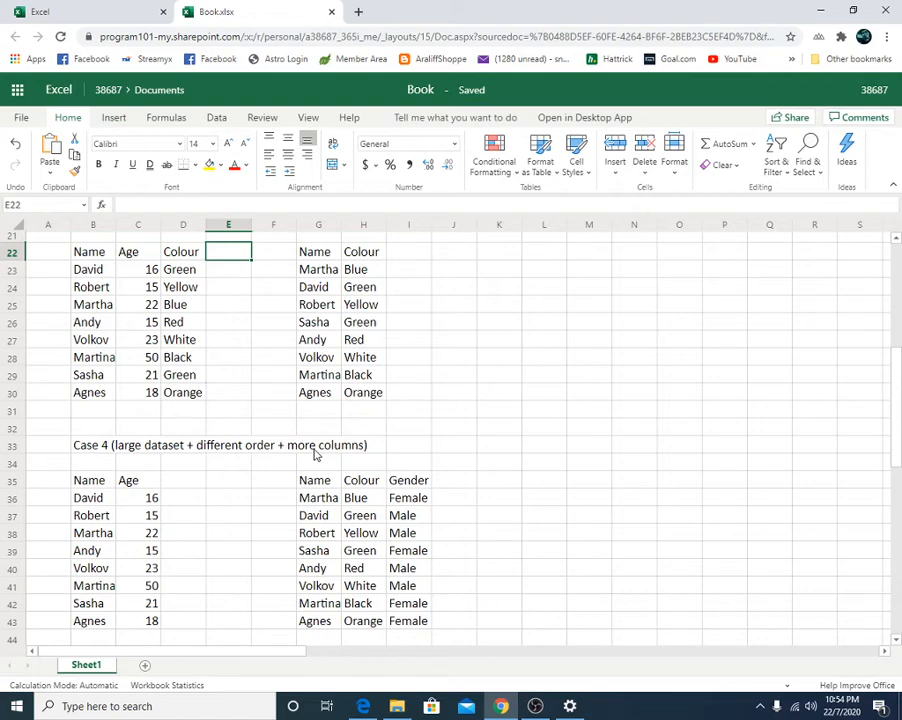
{"action": "scroll", "coordinate": [315, 455], "scroll_direction": "up", "scroll_amount": 2}
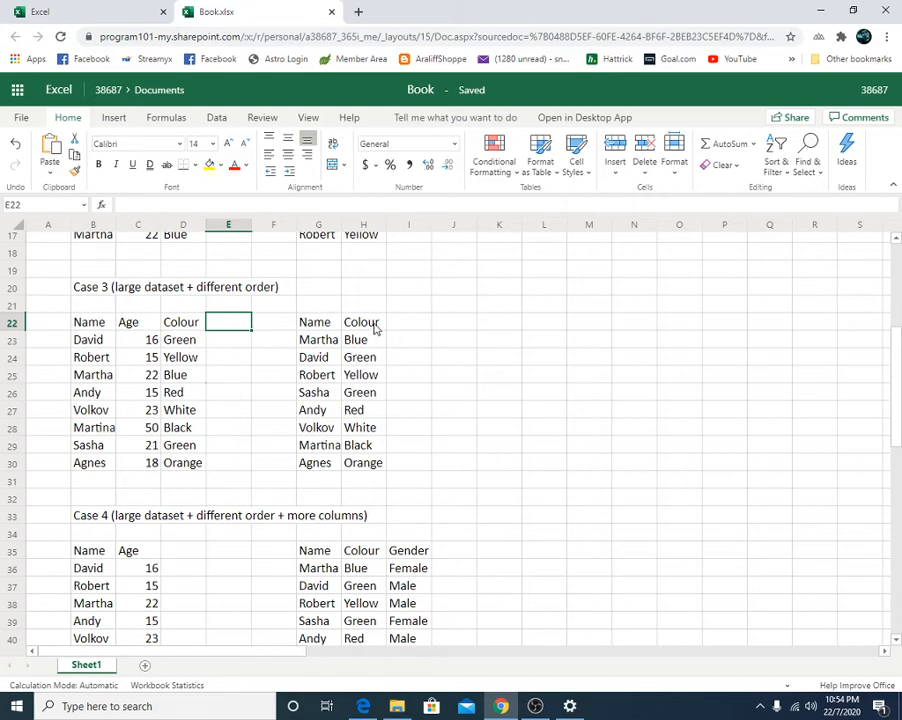
{"action": "scroll", "coordinate": [371, 490], "scroll_direction": "down", "scroll_amount": 4}
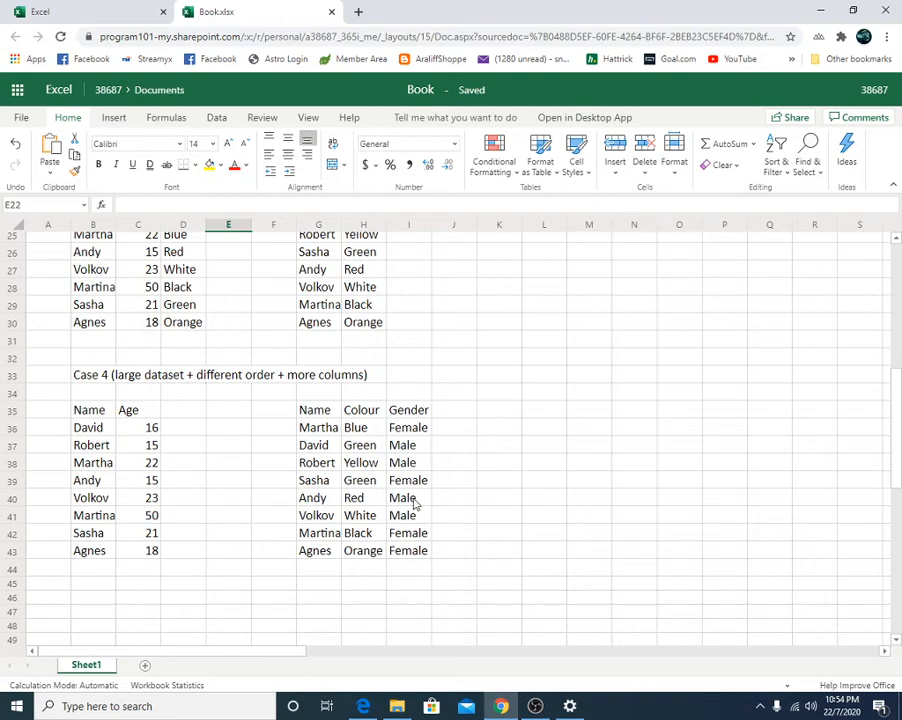
Step: Start a VLOOKUP formula in D36 that looks up B36 in the Case 4 table range G35:I43
{"action": "scroll", "coordinate": [415, 503], "scroll_direction": "up", "scroll_amount": 2}
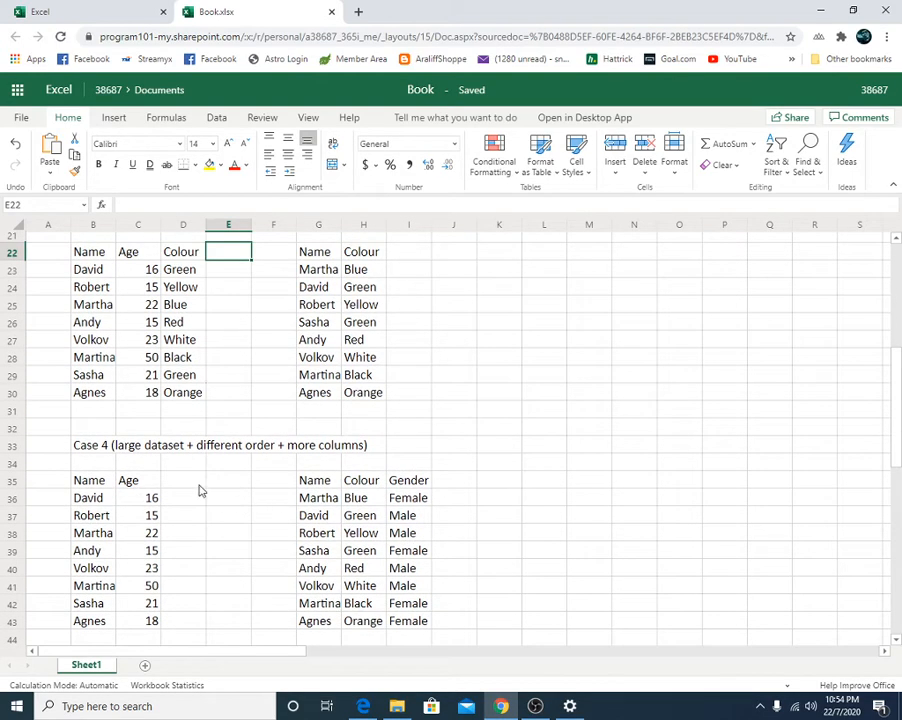
{"action": "left_click", "coordinate": [190, 500]}
{"action": "type", "text": "=v"}
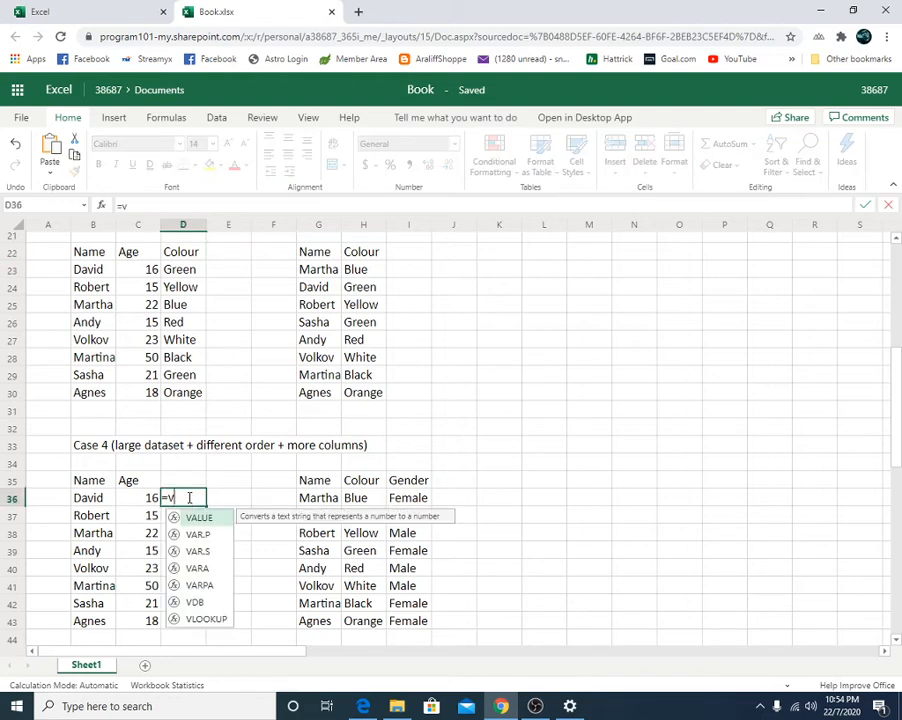
{"action": "type", "text": "l"}
{"action": "key", "text": "Tab"}
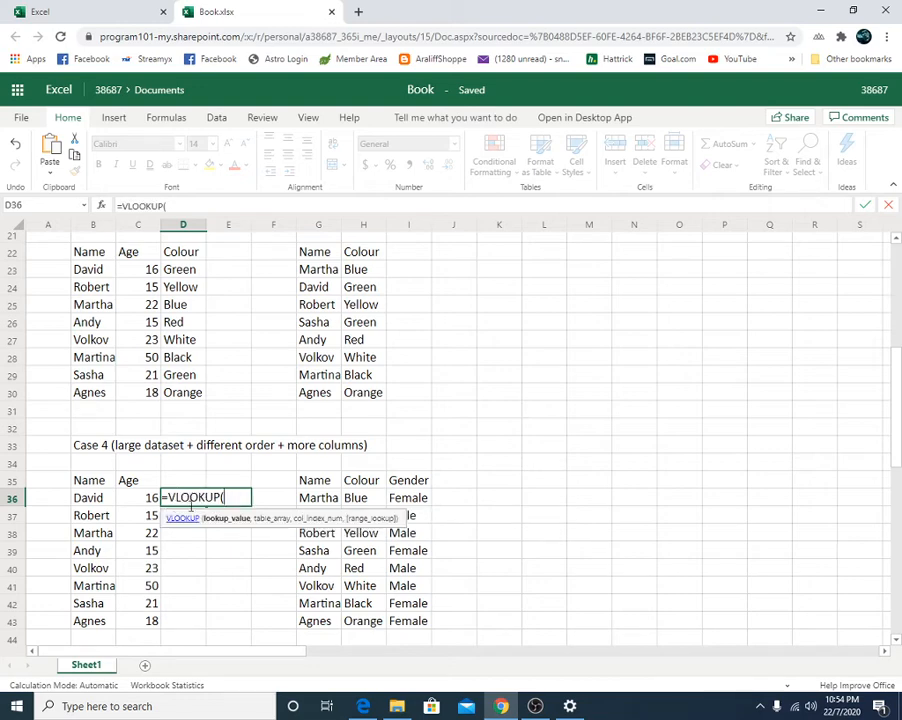
{"action": "left_click", "coordinate": [95, 504]}
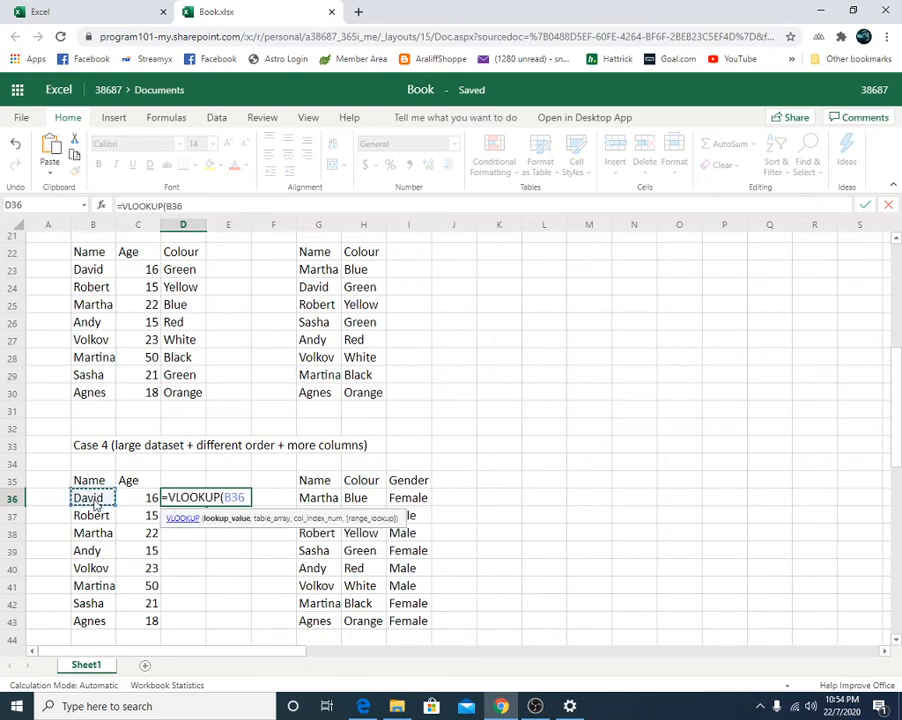
{"action": "type", "text": ","}
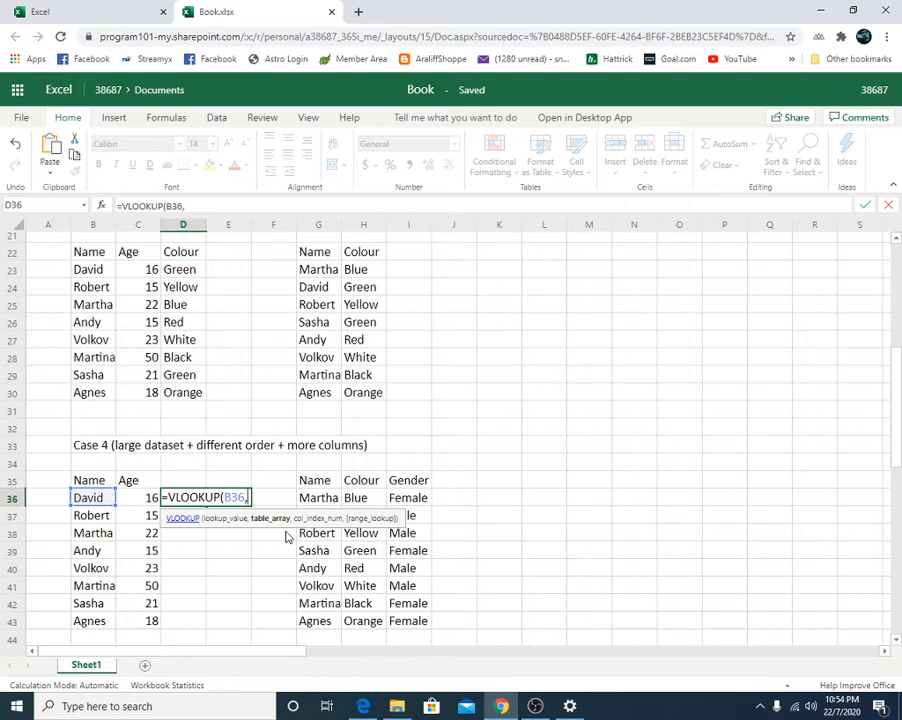
{"action": "left_click_drag", "start_coordinate": [312, 478], "coordinate": [397, 628]}
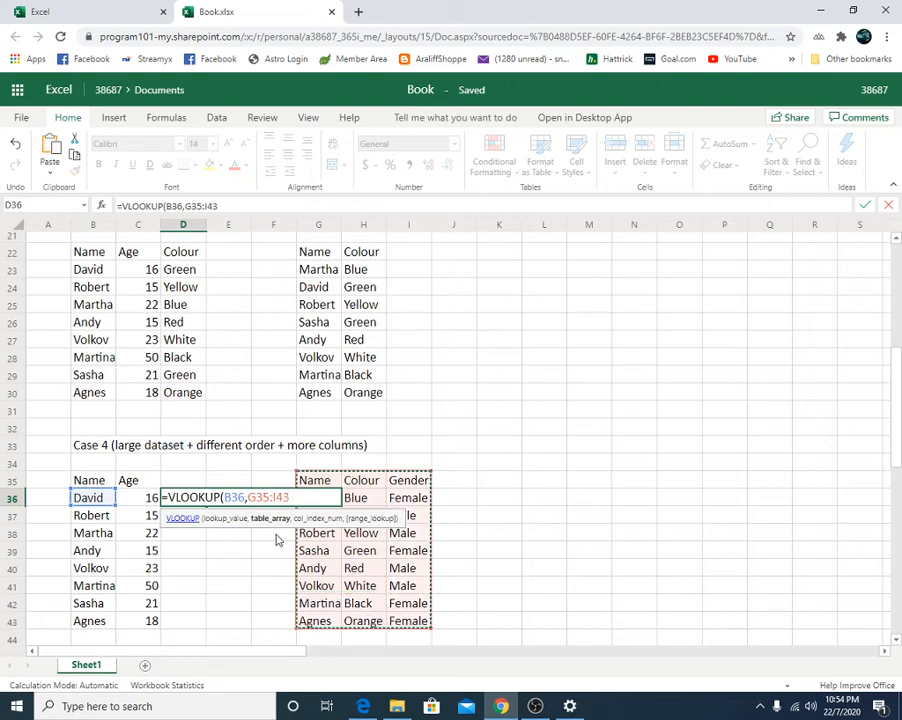
{"action": "type", "text": ","}
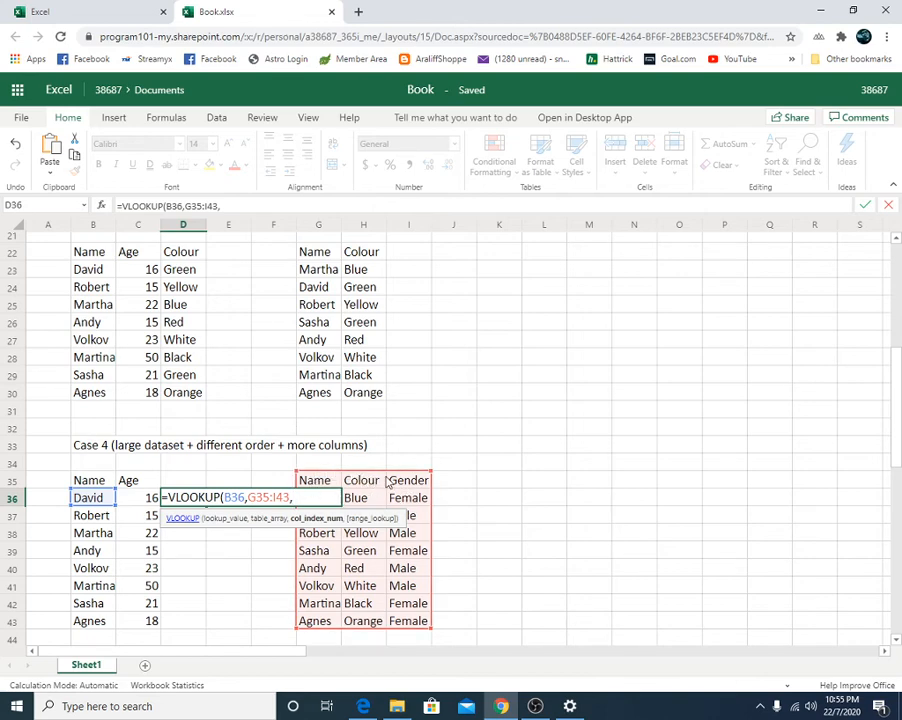
Step: Complete the D36 VLOOKUP arguments with column index 3 for Gender and FALSE for an exact match
{"action": "type", "text": "3,"}
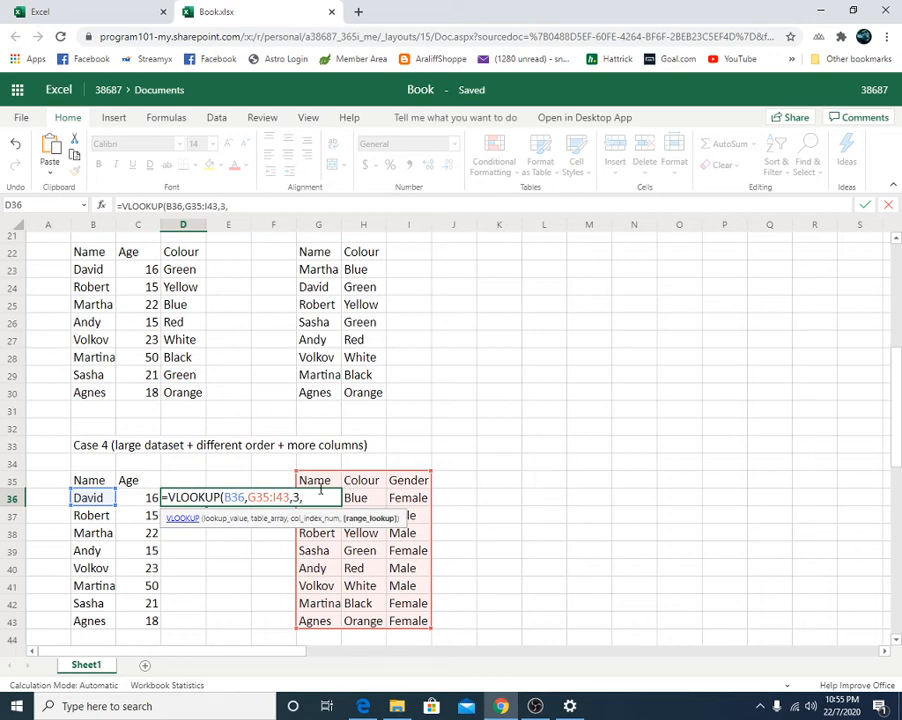
{"action": "type", "text": "FL"}
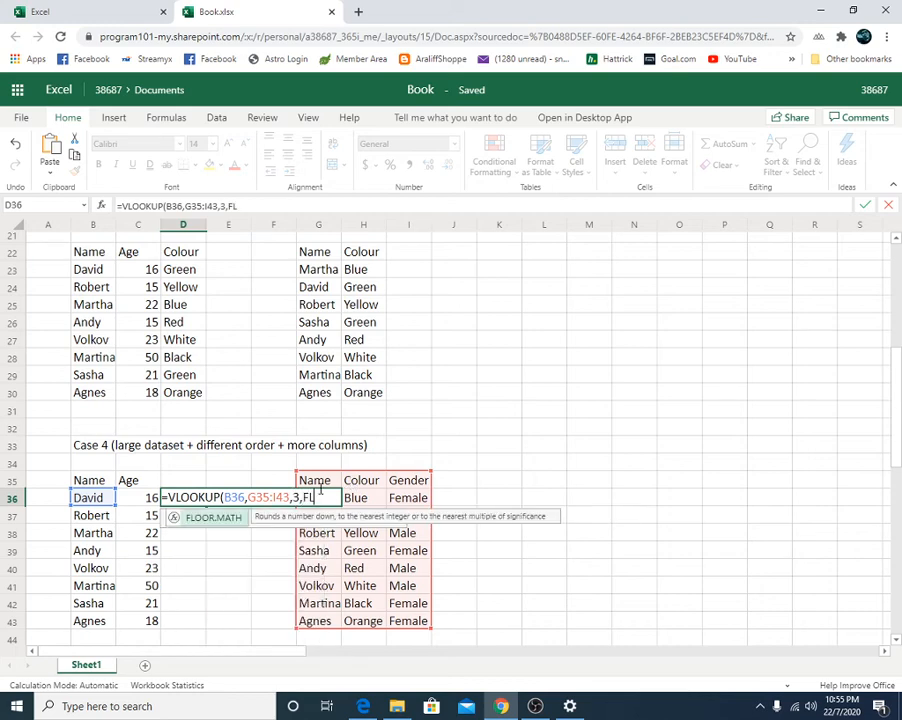
{"action": "type", "text": "A"}
{"action": "key", "text": "BackSpace"}
{"action": "key", "text": "BackSpace"}
{"action": "type", "text": "ALSE"}
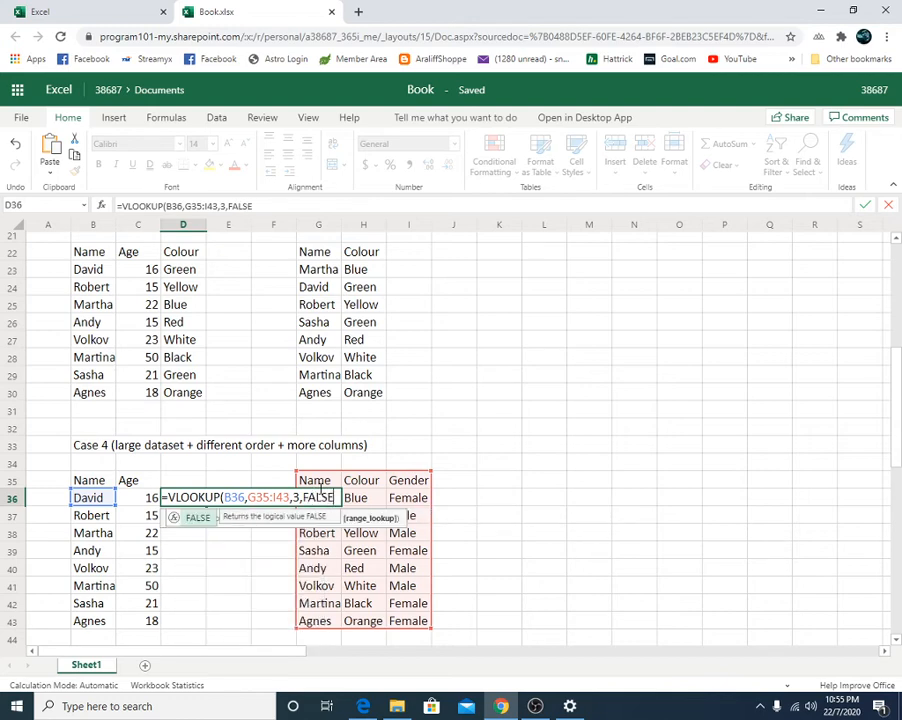
{"action": "type", "text": ")"}
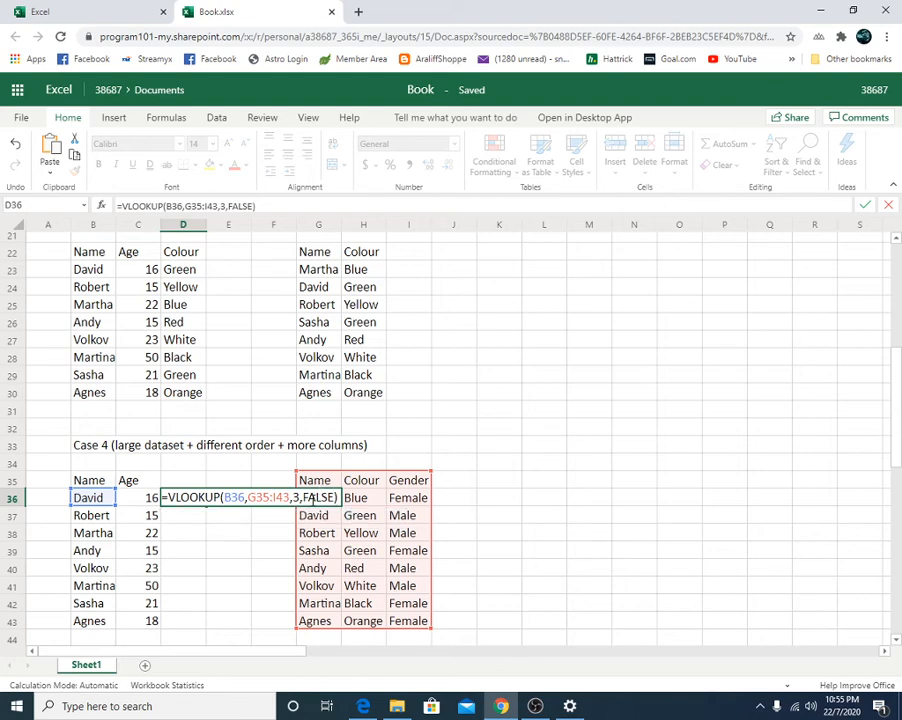
Step: Make the lookup range in D36 absolute as $G$35:$I$43 and enter the formula
{"action": "left_click", "coordinate": [247, 496]}
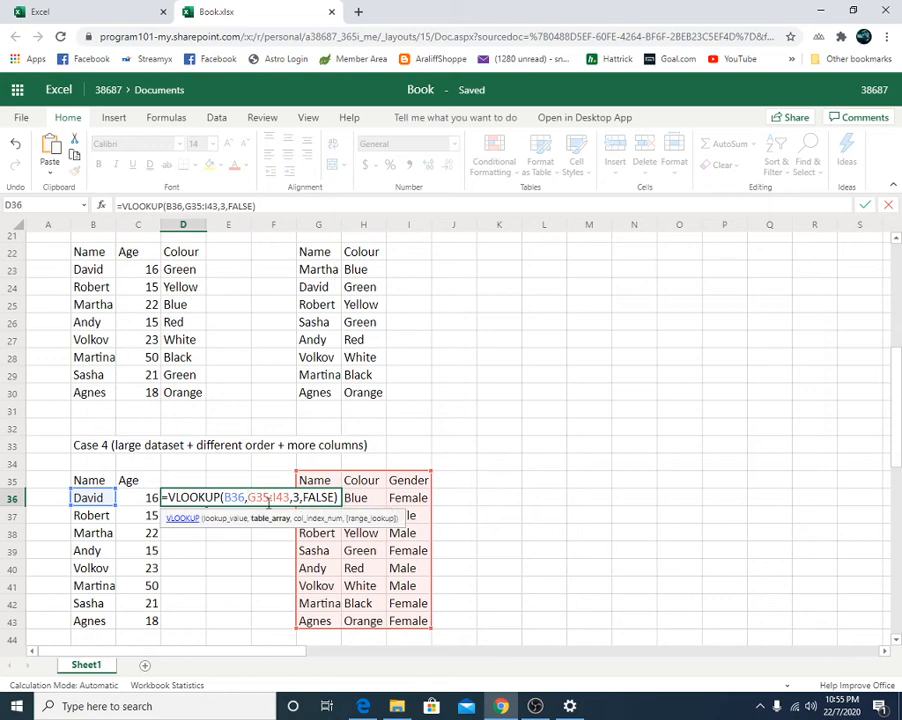
{"action": "key", "text": "F4"}
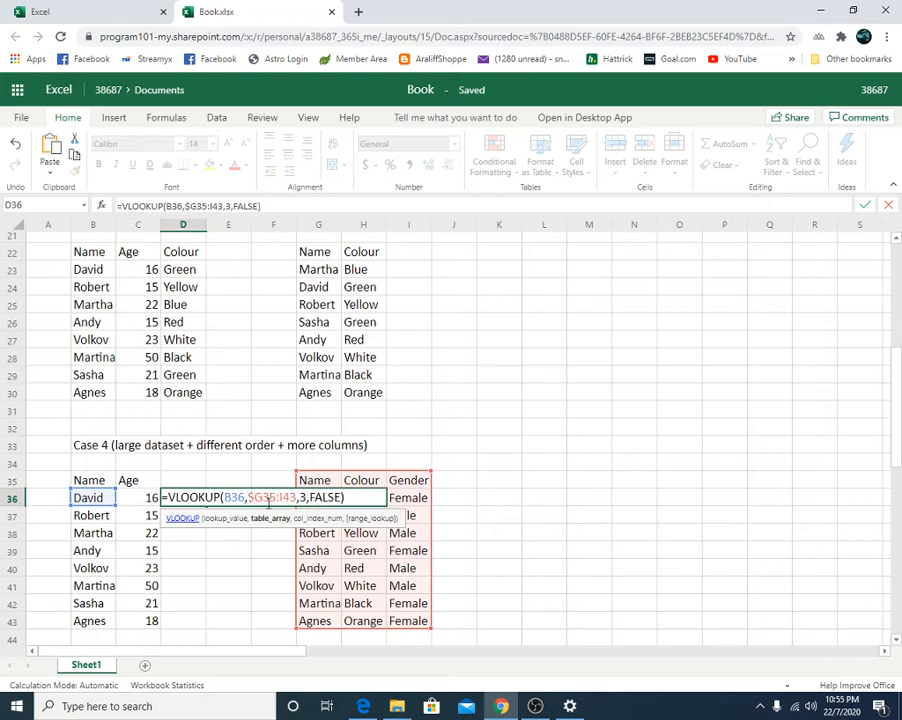
{"action": "type", "text": "$G"}
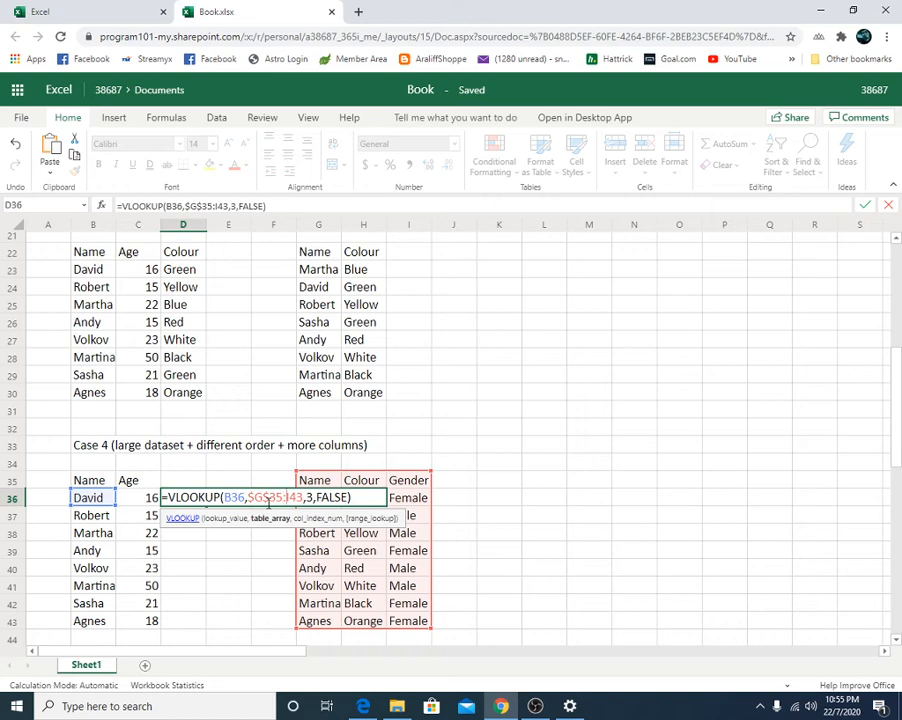
{"action": "type", "text": "$35:"}
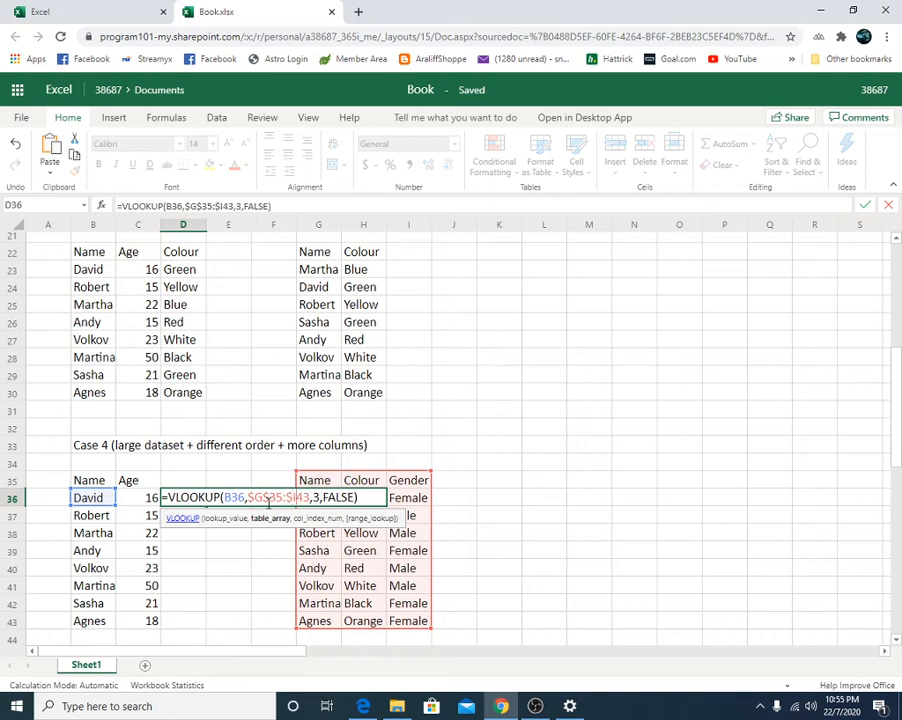
{"action": "type", "text": "$"}
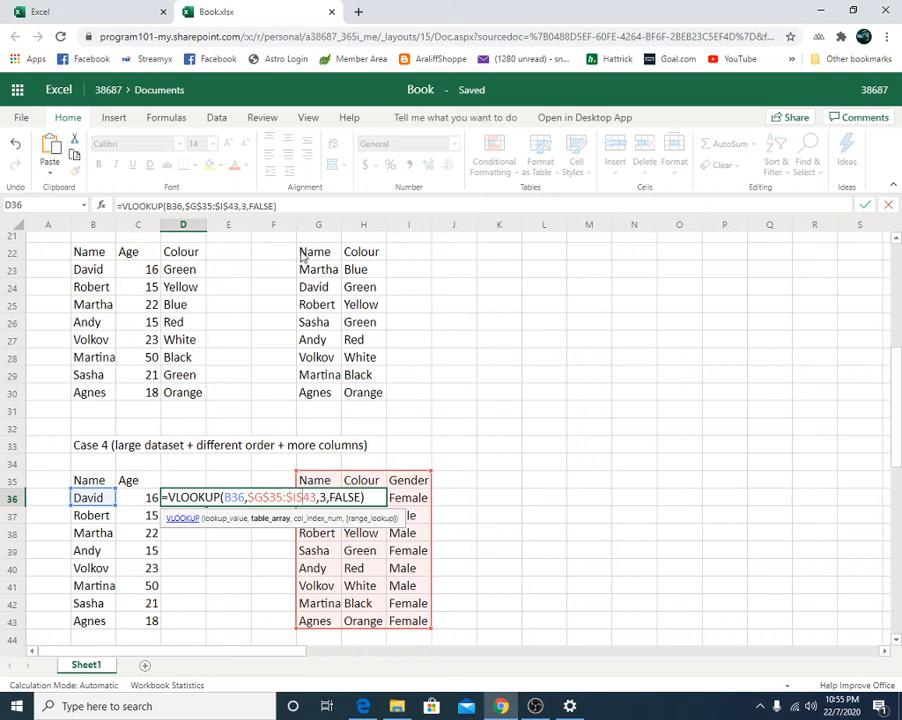
{"action": "key", "text": "Return"}
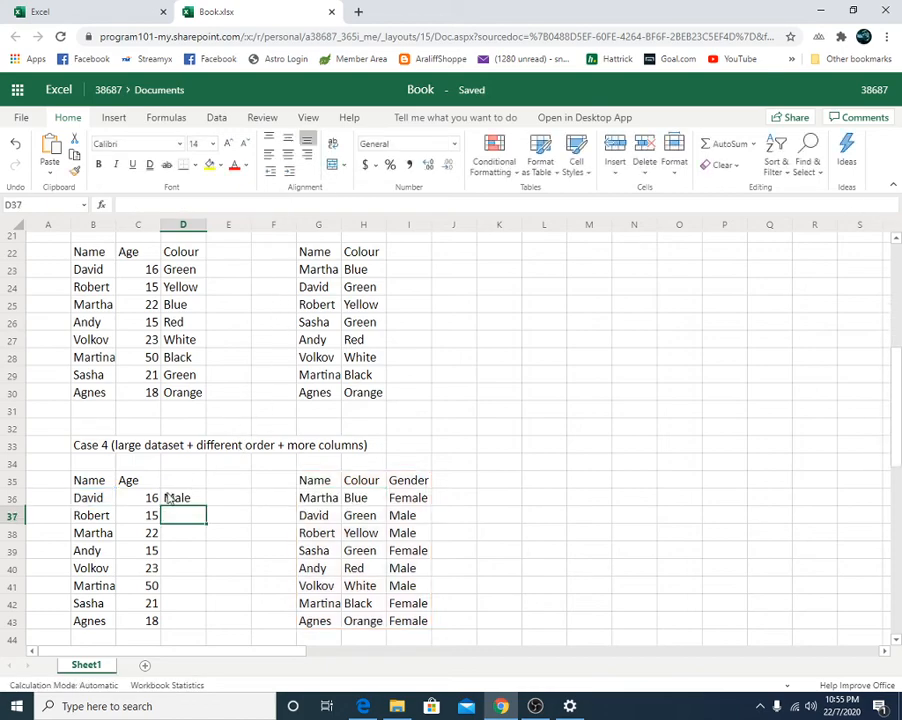
Step: Fill the VLOOKUP formula from D36 down to D43 for the remaining Case 4 names
{"action": "scroll", "coordinate": [151, 512], "scroll_direction": "down", "scroll_amount": 3}
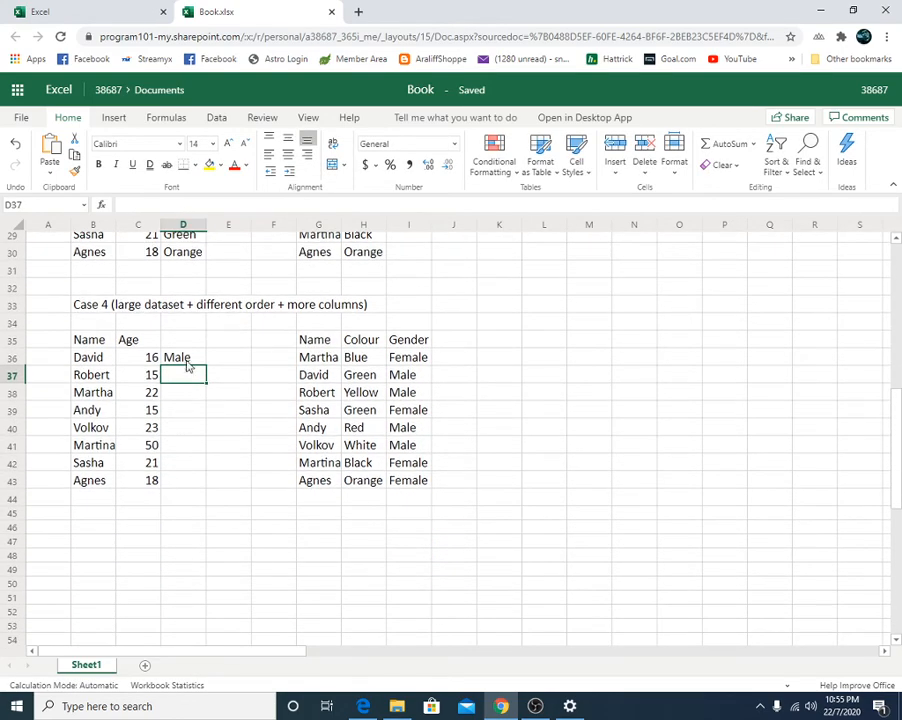
{"action": "left_click", "coordinate": [195, 362]}
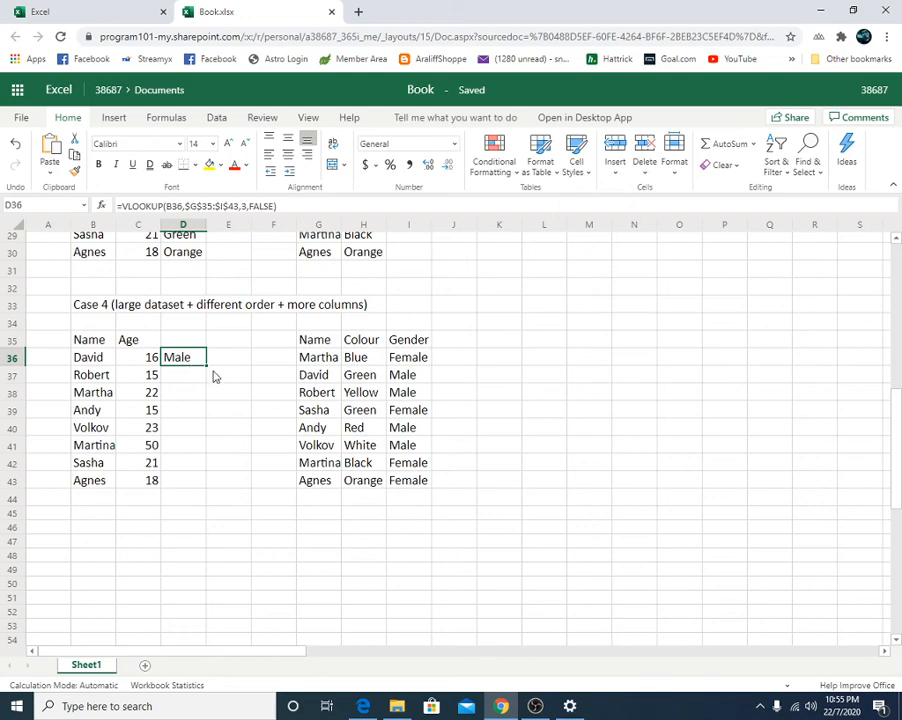
{"action": "scroll", "coordinate": [212, 372], "scroll_direction": "up", "scroll_amount": 5}
{"action": "scroll", "coordinate": [190, 440], "scroll_direction": "down", "scroll_amount": 3}
{"action": "scroll", "coordinate": [196, 498], "scroll_direction": "down", "scroll_amount": 2}
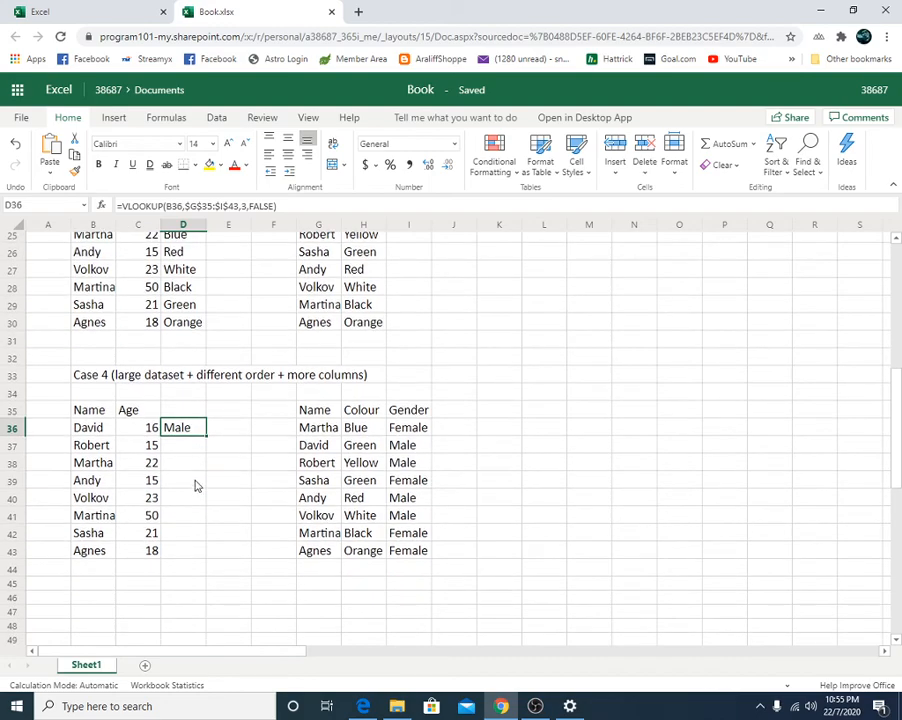
{"action": "double_click", "coordinate": [206, 434]}
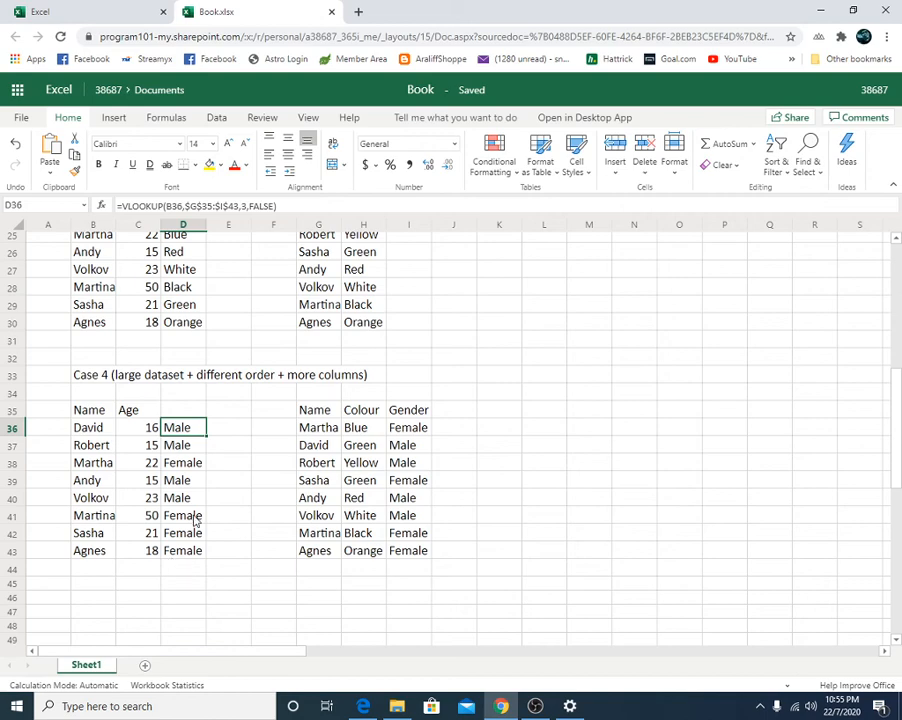
Step: Add the header Gender in D35 above the looked-up Case 4 values
{"action": "left_click", "coordinate": [186, 415]}
{"action": "type", "text": "Gender"}
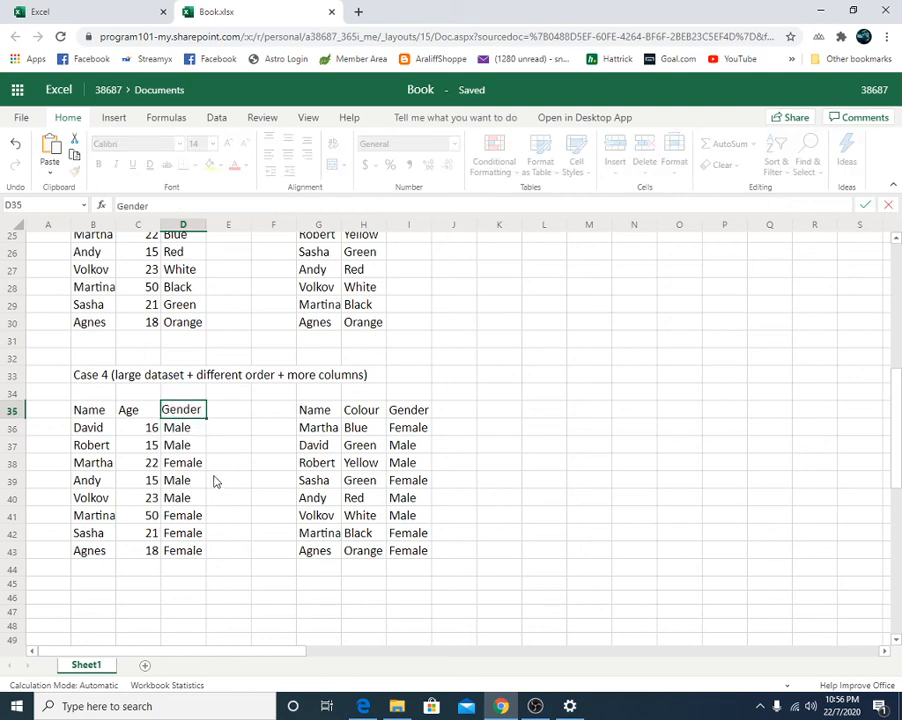
{"action": "left_click", "coordinate": [233, 553]}
Step: Review the completed tables from Case 1 through Case 4, comparing their row order, dataset size and columns
{"action": "scroll", "coordinate": [232, 558], "scroll_direction": "up", "scroll_amount": 3}
{"action": "scroll", "coordinate": [232, 558], "scroll_direction": "down", "scroll_amount": 3}
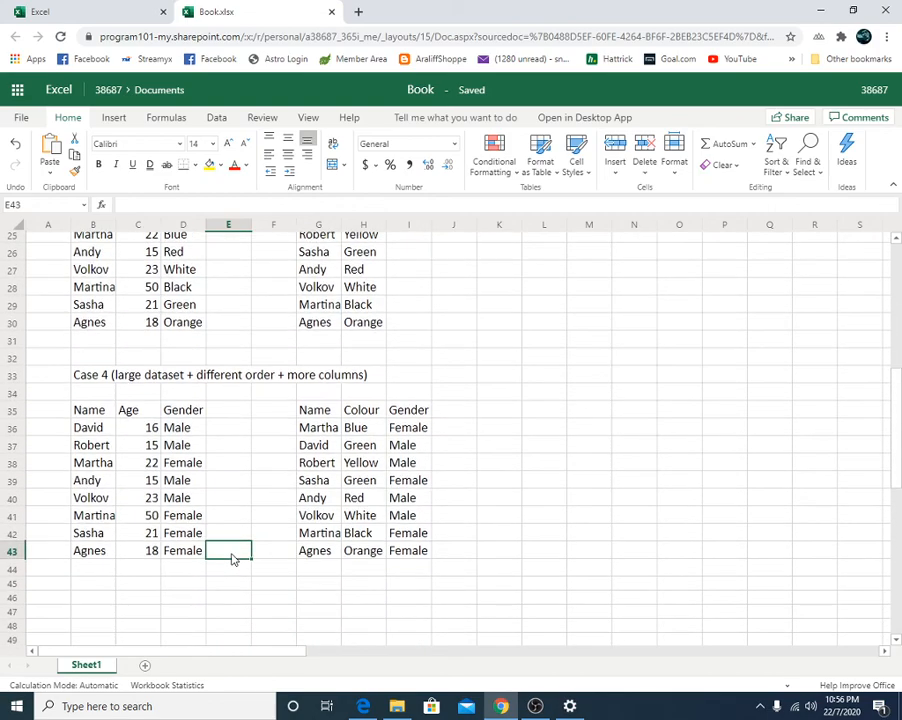
{"action": "scroll", "coordinate": [232, 558], "scroll_direction": "up", "scroll_amount": 9}
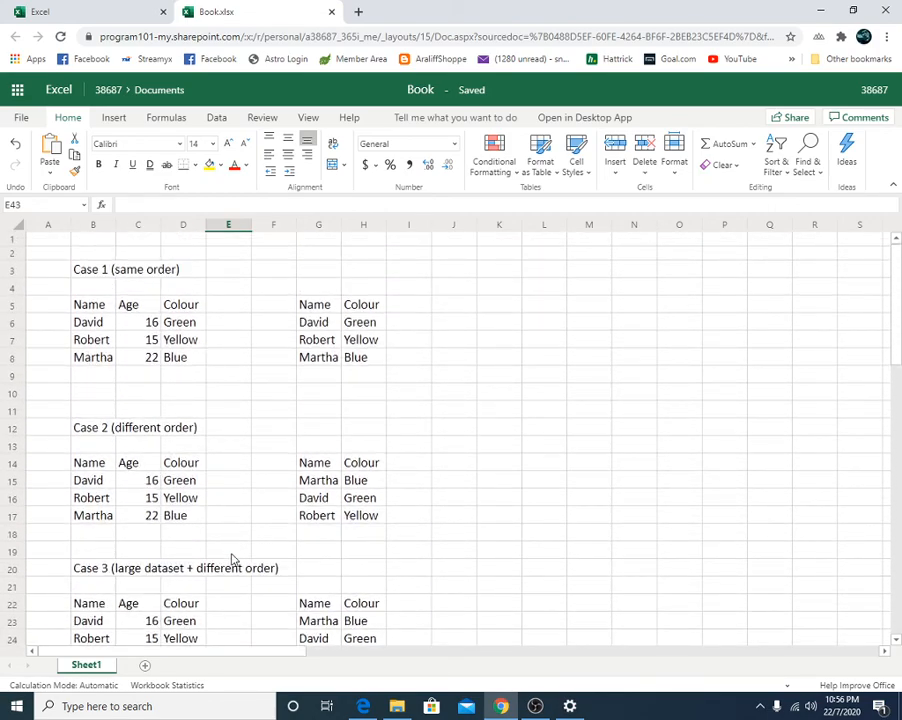
{"action": "scroll", "coordinate": [232, 558], "scroll_direction": "down", "scroll_amount": 5}
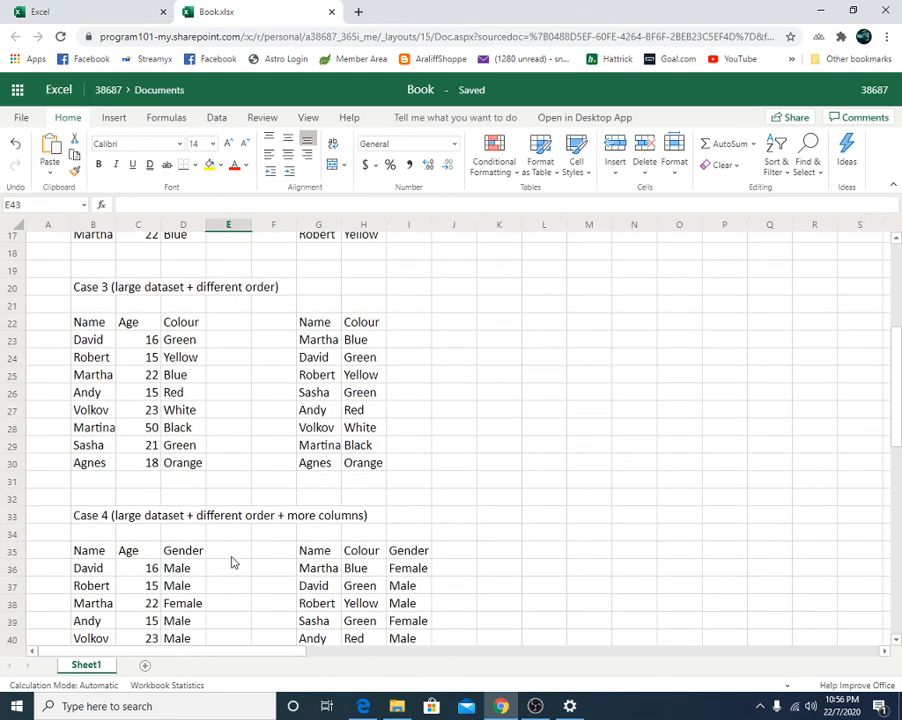
{"action": "scroll", "coordinate": [232, 558], "scroll_direction": "up", "scroll_amount": 5}
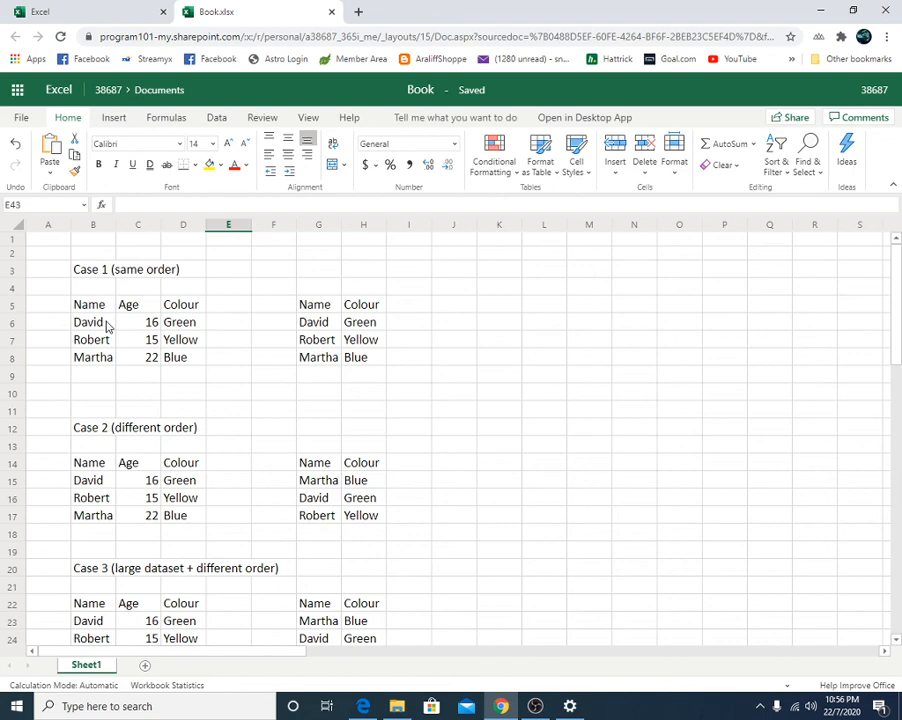
{"action": "left_click", "coordinate": [102, 428]}
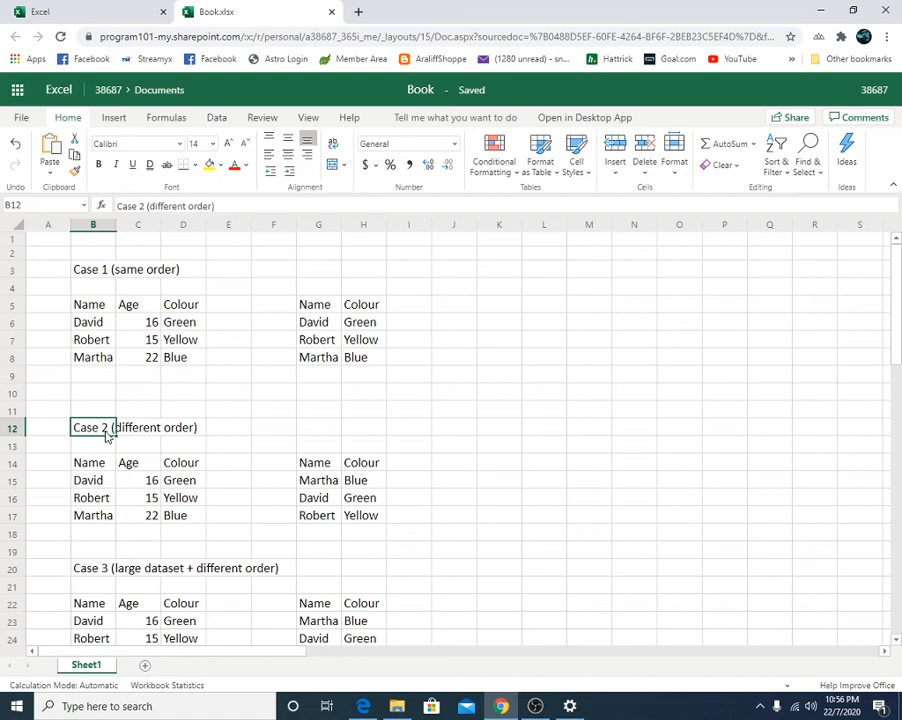
{"action": "scroll", "coordinate": [105, 435], "scroll_direction": "down", "scroll_amount": 3}
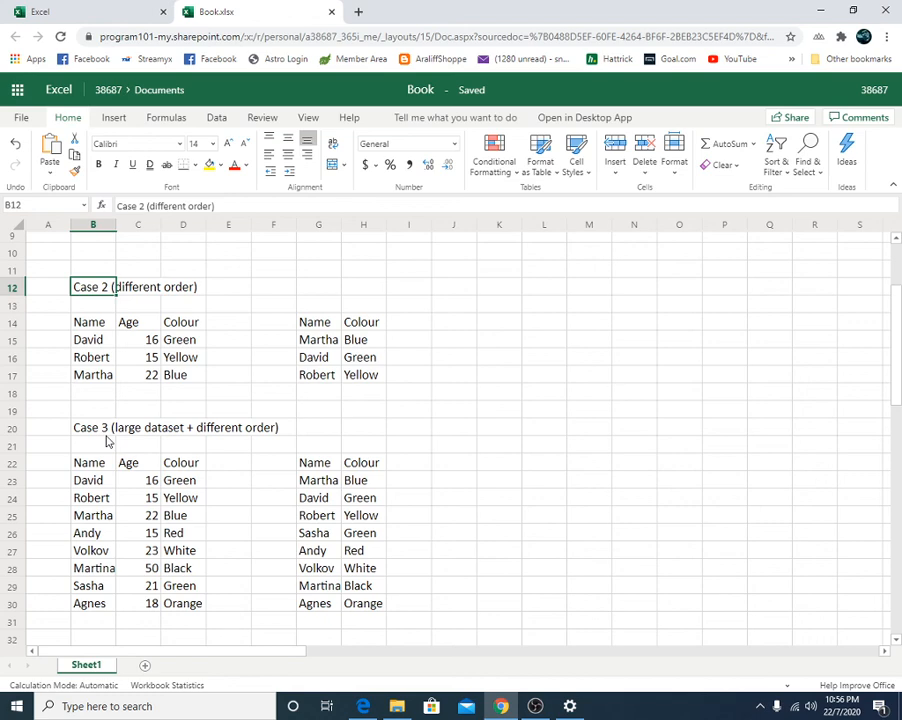
{"action": "scroll", "coordinate": [108, 441], "scroll_direction": "down", "scroll_amount": 2}
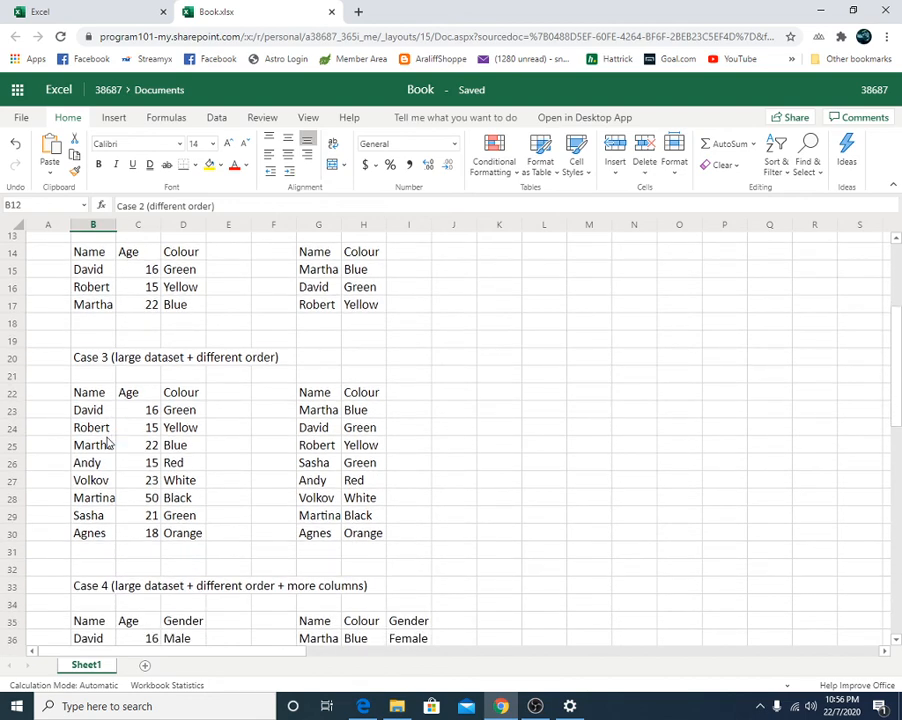
{"action": "scroll", "coordinate": [108, 448], "scroll_direction": "down", "scroll_amount": 3}
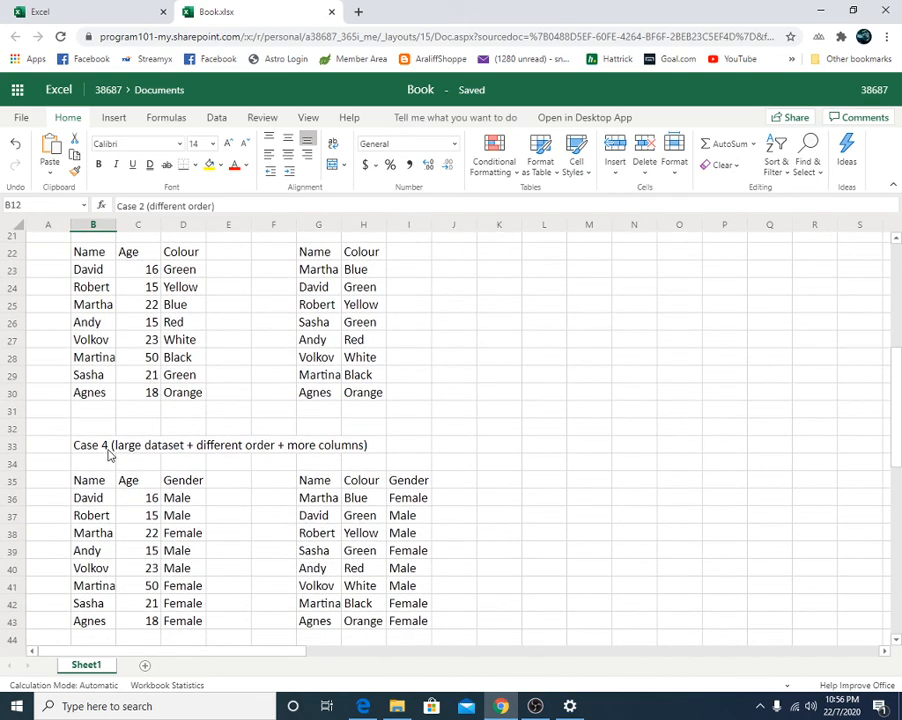
{"action": "left_click", "coordinate": [101, 449]}
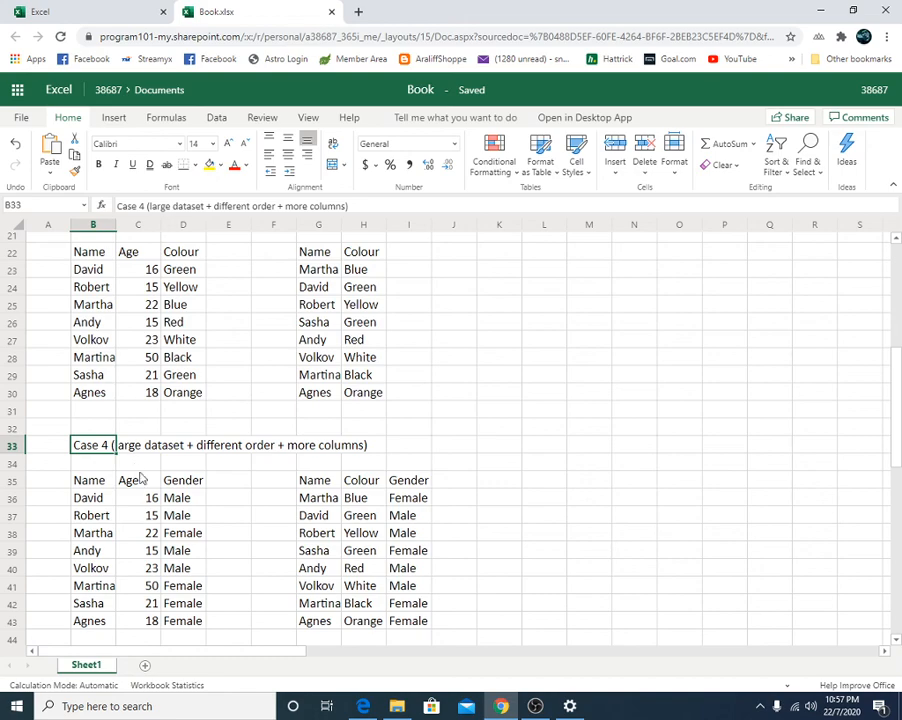
{"action": "left_click", "coordinate": [540, 706]}
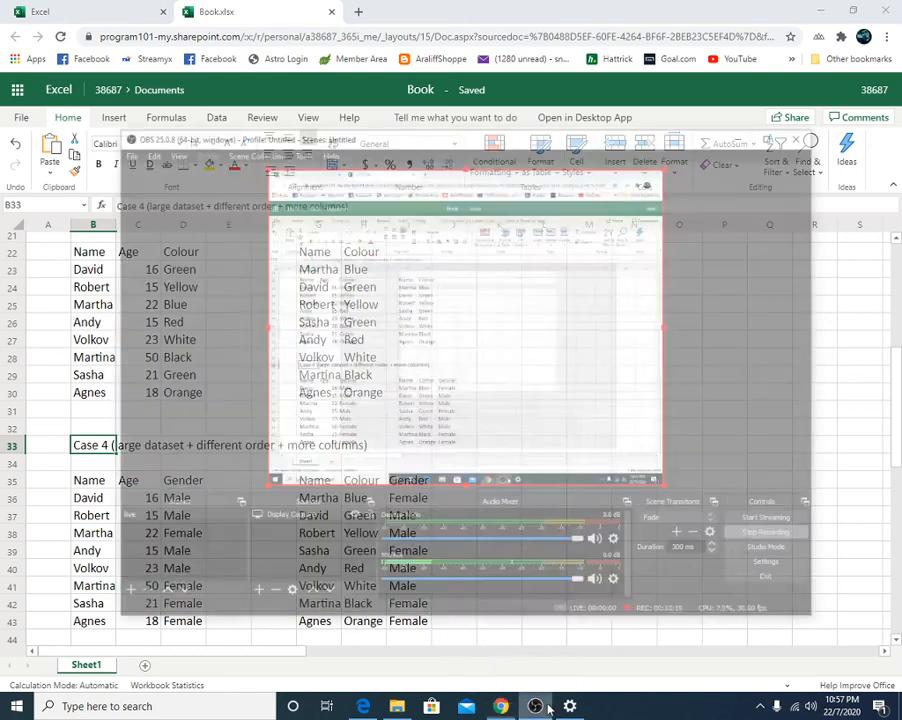